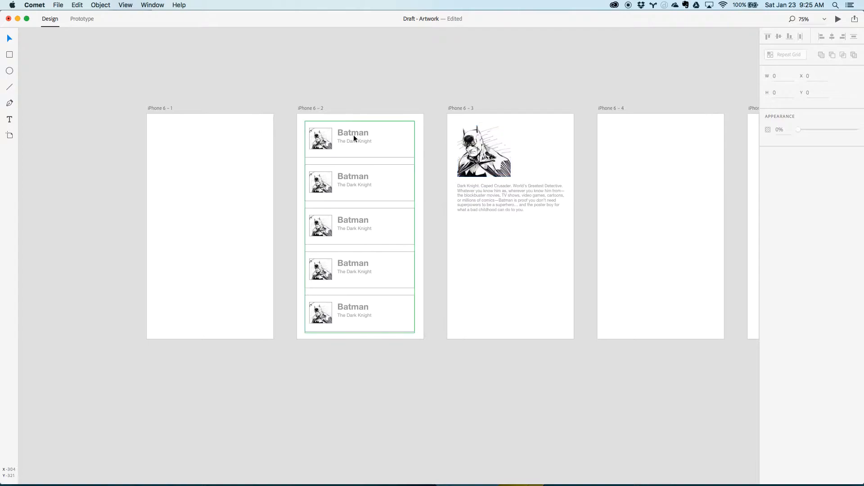
- Shorten the repeat grid on iPhone 6 – 2 to three Batman cards and move it down to about Y 280
drag(360, 333, 379, 250)
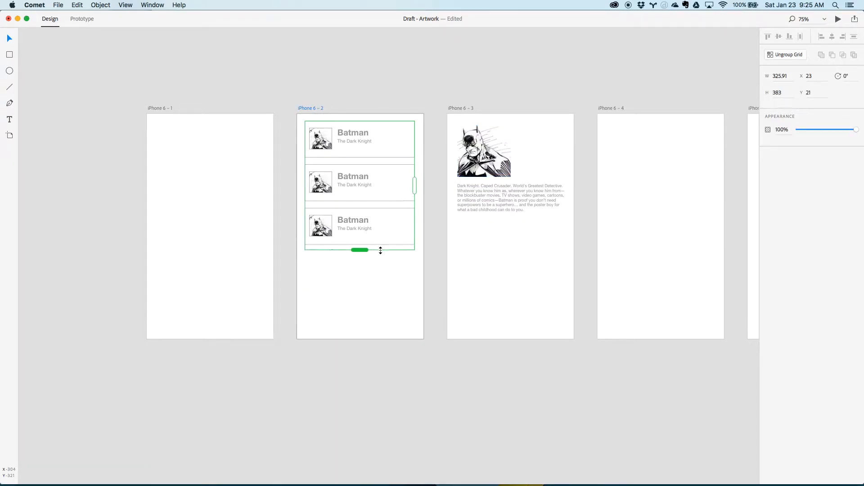
drag(371, 134, 379, 213)
click(477, 345)
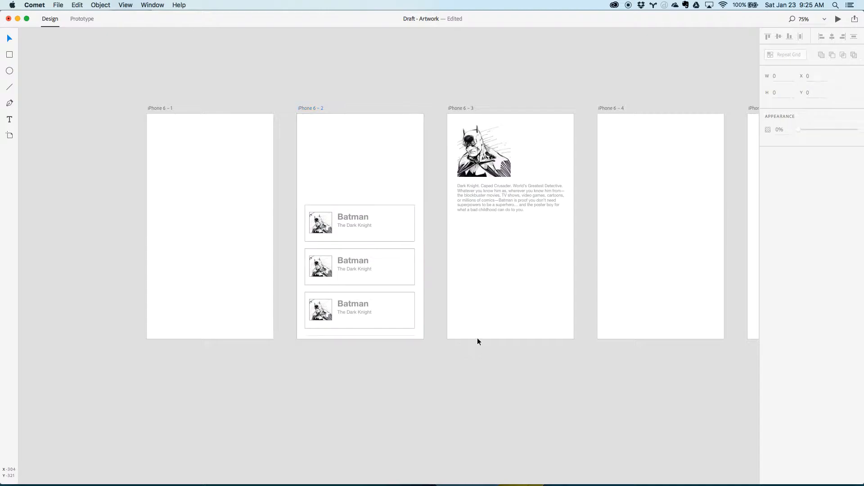
click(382, 313)
drag(365, 333, 365, 332)
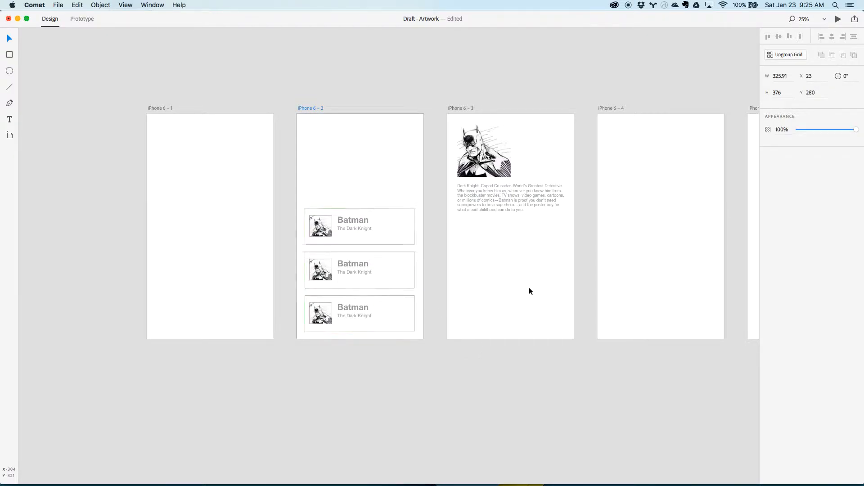
- Move the Batman card grid up on iPhone 6 – 2 to about Y 83, leaving space above it for a header
key(shift+Up)
key(shift+Up)
key(shift+Up)
drag(382, 217, 394, 163)
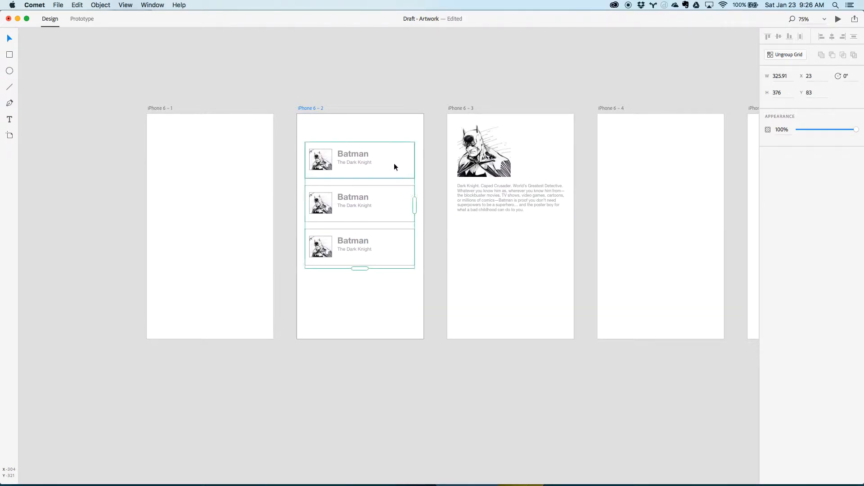
- Extend the card grid down to the bottom edge of iPhone 6 – 2 and shift it slightly lower
drag(366, 270, 369, 339)
click(419, 388)
click(361, 153)
drag(369, 341, 368, 335)
drag(365, 185, 366, 188)
click(461, 331)
- Draw a full-width header rectangle along the top of iPhone 6 – 2, above the card grid
drag(565, 240, 381, 228)
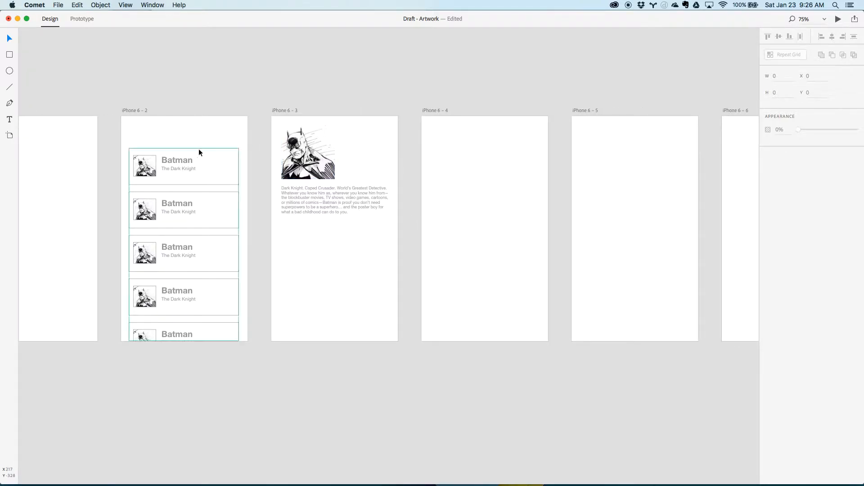
drag(79, 88, 197, 135)
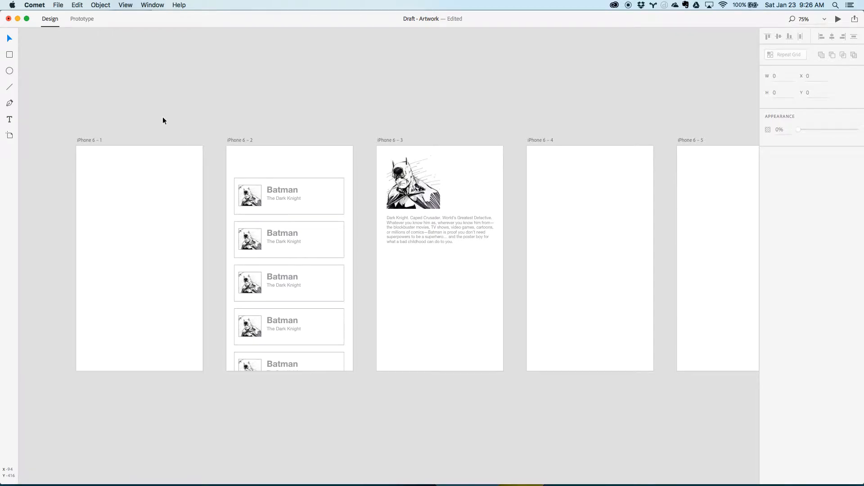
click(9, 55)
mouse_move(227, 146)
mouse_down()
mouse_move(295, 170)
mouse_move(353, 169)
mouse_up()
click(10, 38)
click(186, 97)
- Switch to Chrome and copy the black-and-white spotlight Batman image
drag(517, 174, 406, 163)
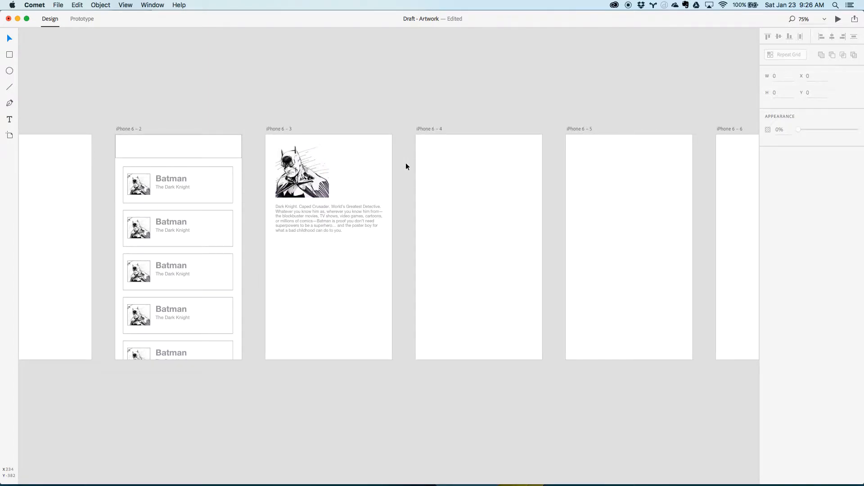
key(super+Tab)
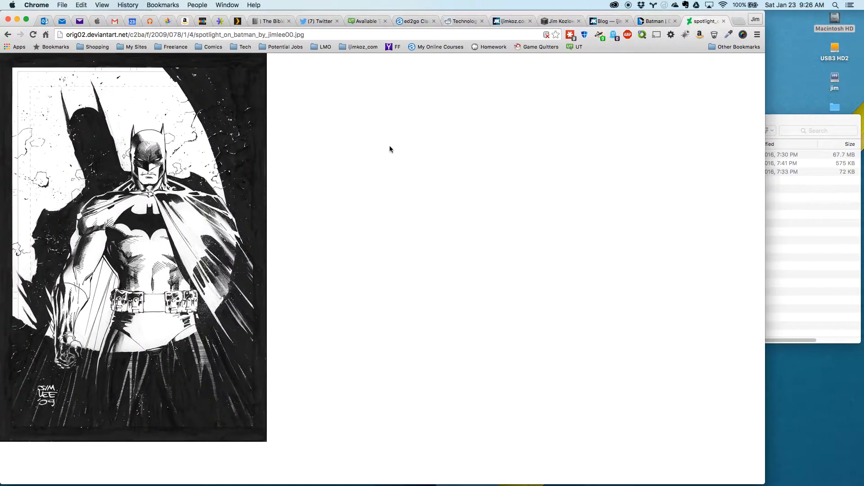
right_click(193, 203)
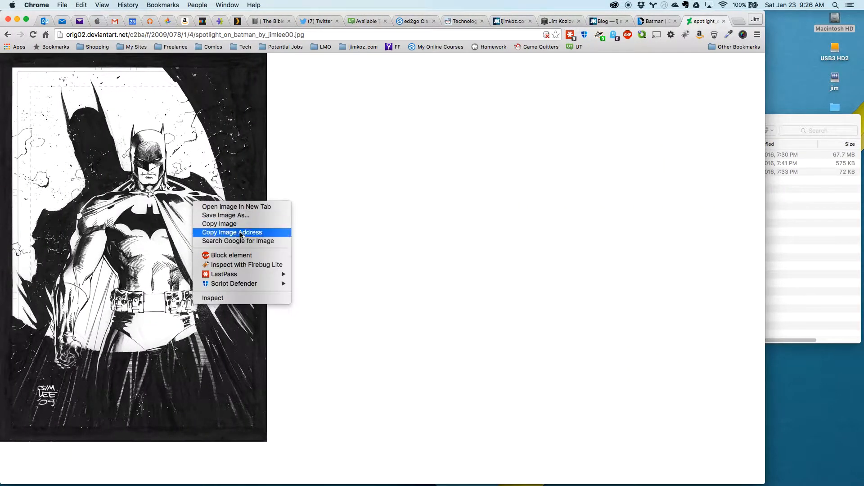
click(234, 224)
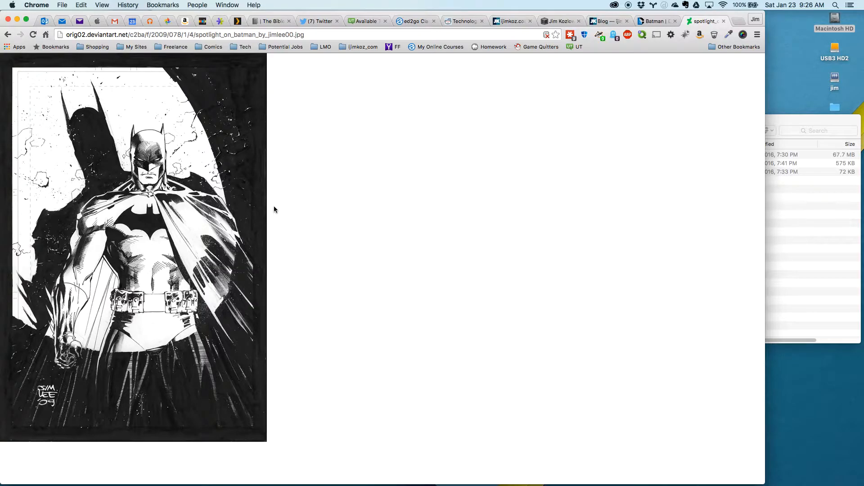
- Switch back to Comet, paste the Batman image and place it on iPhone 6 – 4 at about X 30.25, Y 90.5
key(super+Tab)
click(462, 272)
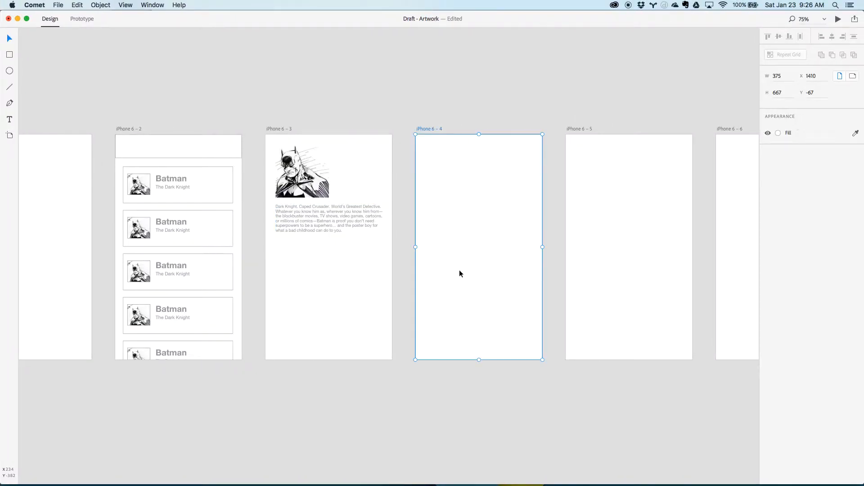
click(377, 304)
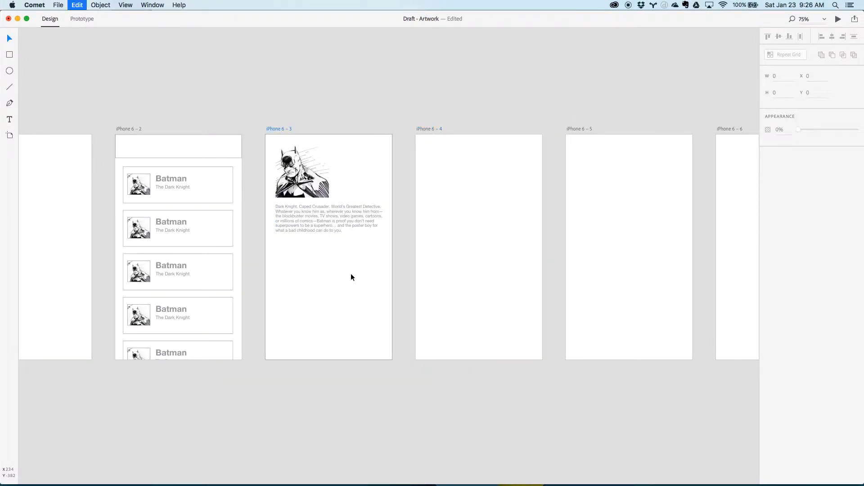
key(super+v)
drag(323, 210, 468, 197)
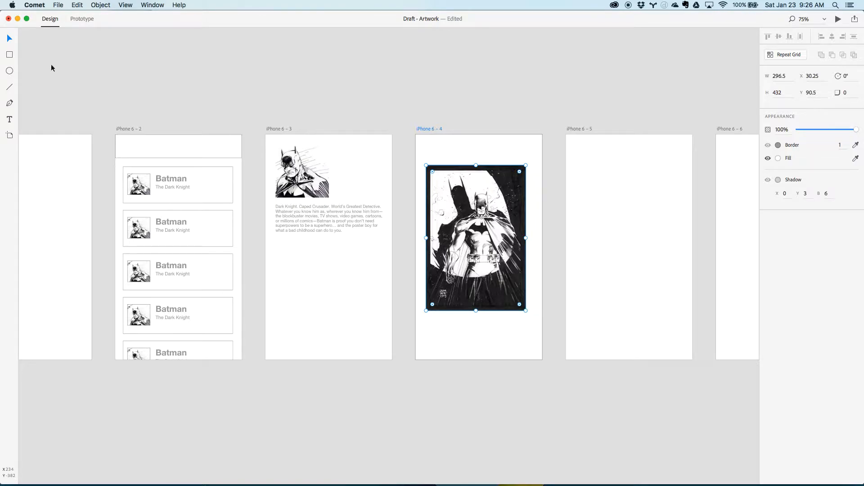
click(505, 160)
click(496, 193)
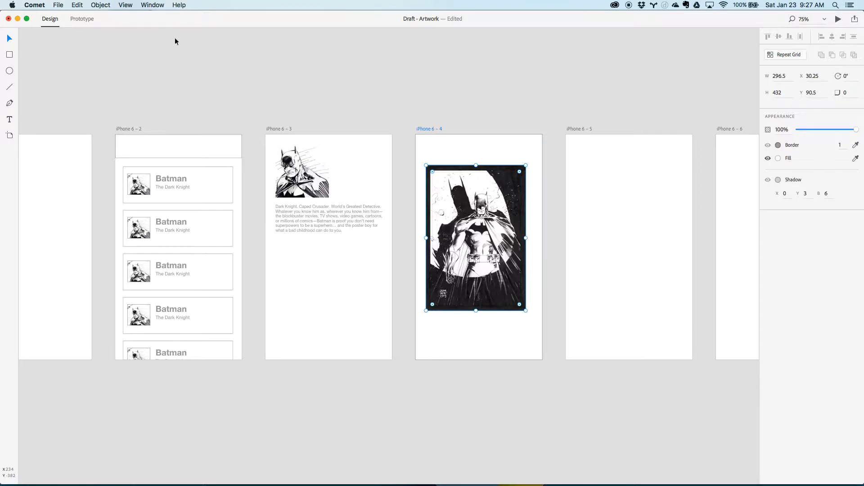
- Draw a rectangle about 178 × 161 over Batman's head and chest at about X 110, Y 155
click(9, 55)
drag(453, 187, 515, 242)
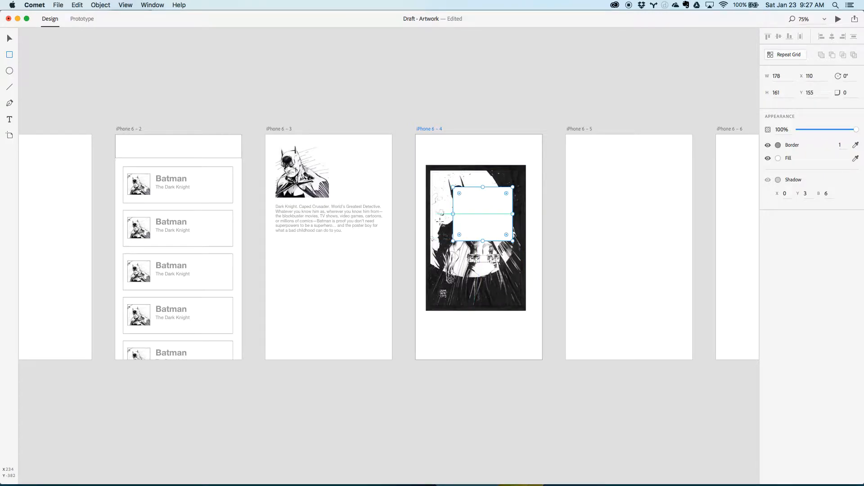
click(98, 5)
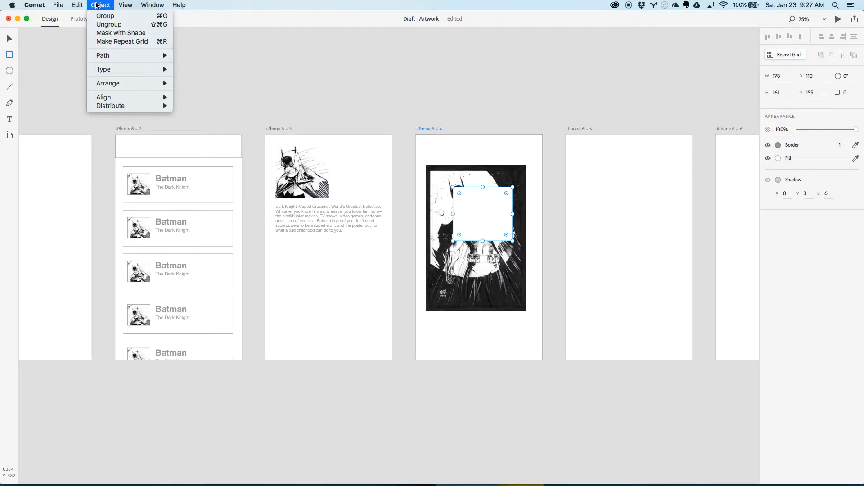
click(116, 37)
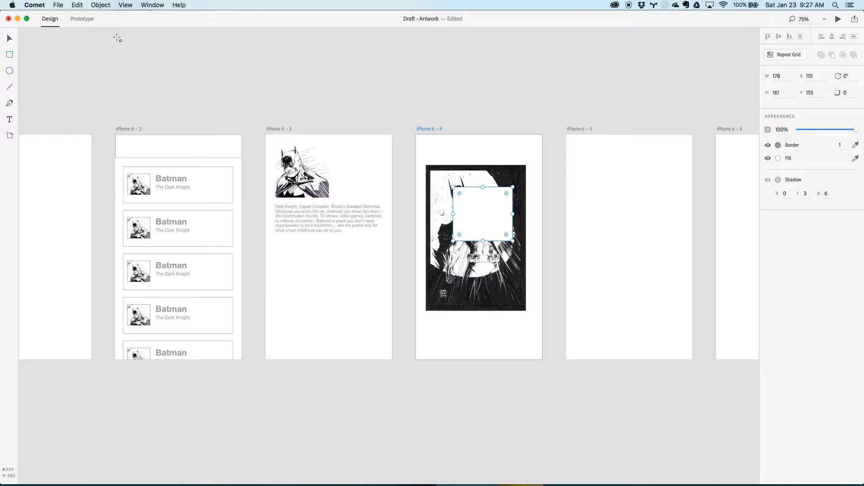
- Mask the pasted Batman image with the rectangle drawn over it
click(9, 38)
click(499, 156)
drag(499, 156, 539, 262)
click(107, 5)
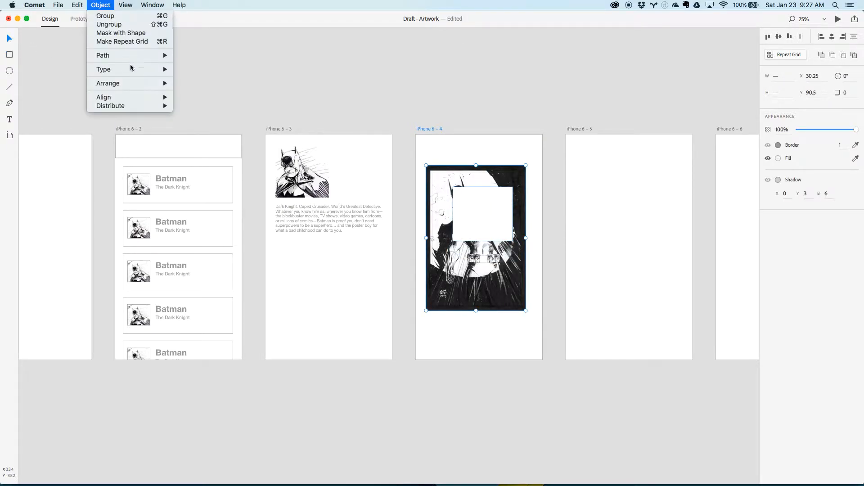
click(116, 33)
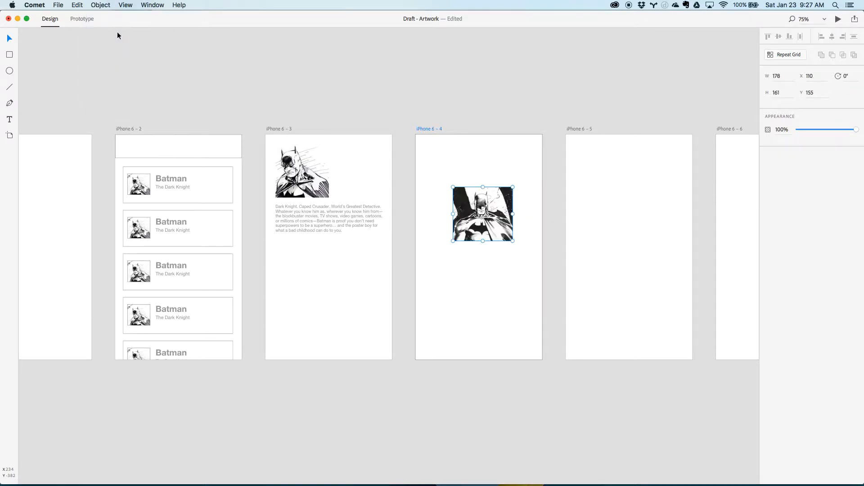
click(494, 287)
- Replace the old Batman picture on iPhone 6 – 3 with the masked image at X 30, Y 30, sized about 167.85 × 161
click(308, 181)
key(Delete)
click(487, 220)
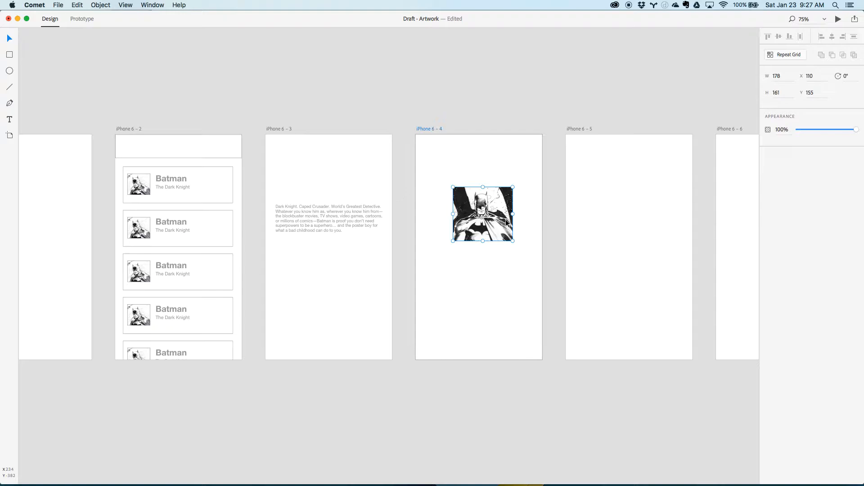
drag(486, 220, 332, 172)
click(350, 163)
click(395, 283)
- Try scaling down the picture inside its mask on iPhone 6 – 3, and undo the change
click(315, 167)
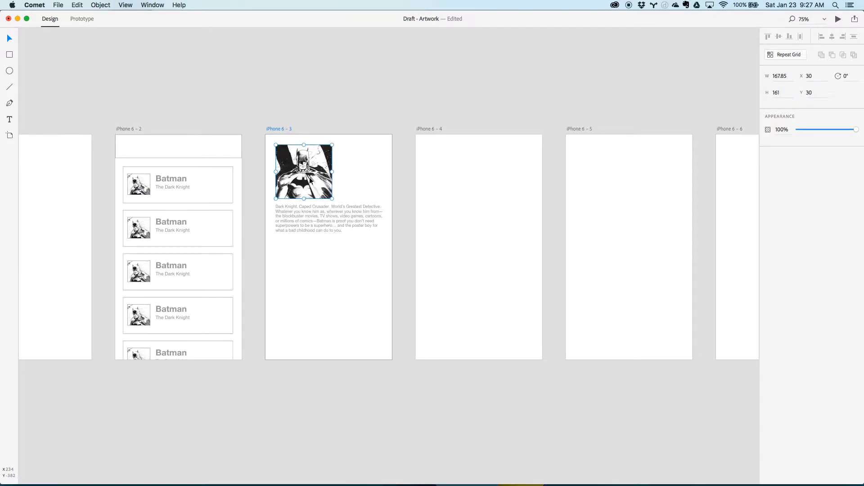
double_click(310, 181)
drag(345, 260, 330, 239)
key(Escape)
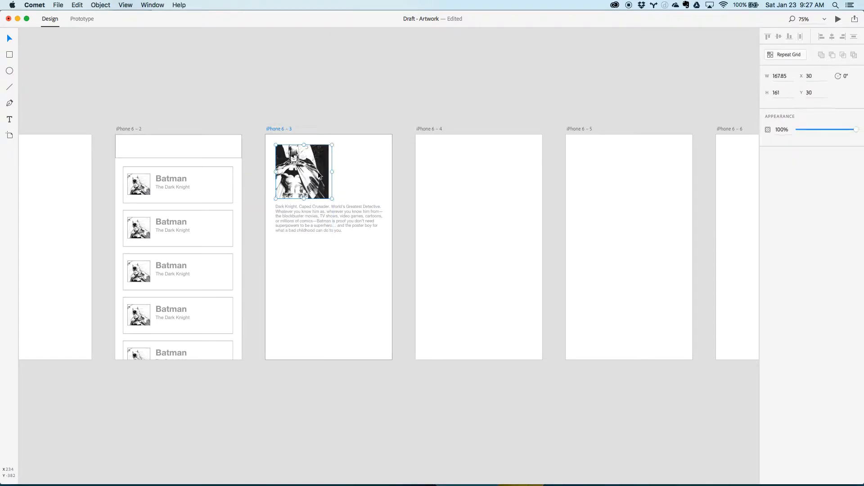
drag(331, 199, 320, 173)
key(super+z)
double_click(318, 179)
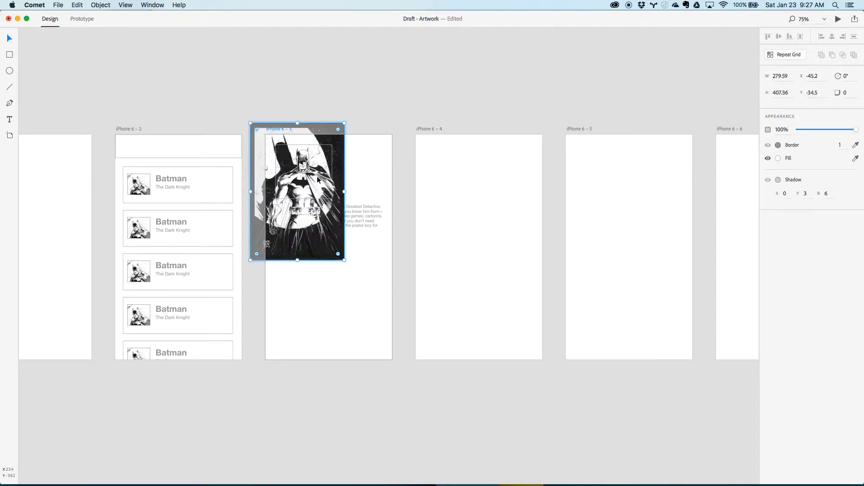
click(388, 267)
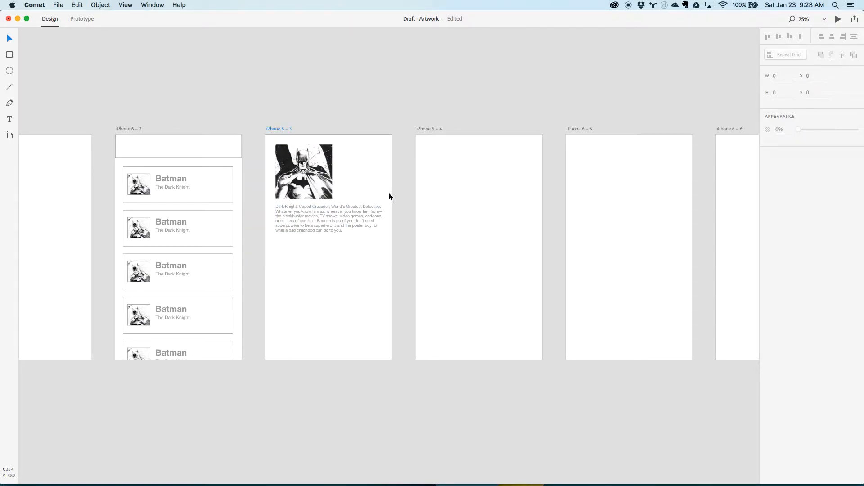
click(439, 293)
- Shrink the masked Batman image on iPhone 6 – 3 and move the description text up beneath it to Y 176
click(330, 171)
drag(332, 199, 302, 202)
click(343, 213)
click(392, 266)
click(323, 212)
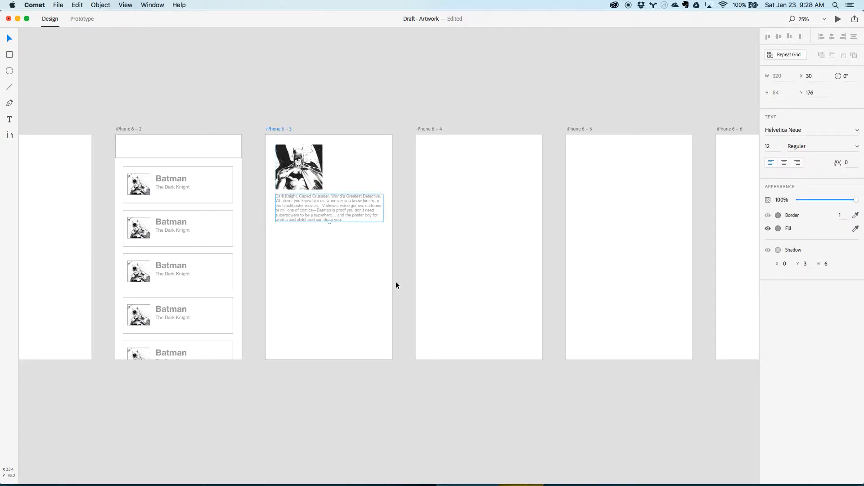
click(401, 207)
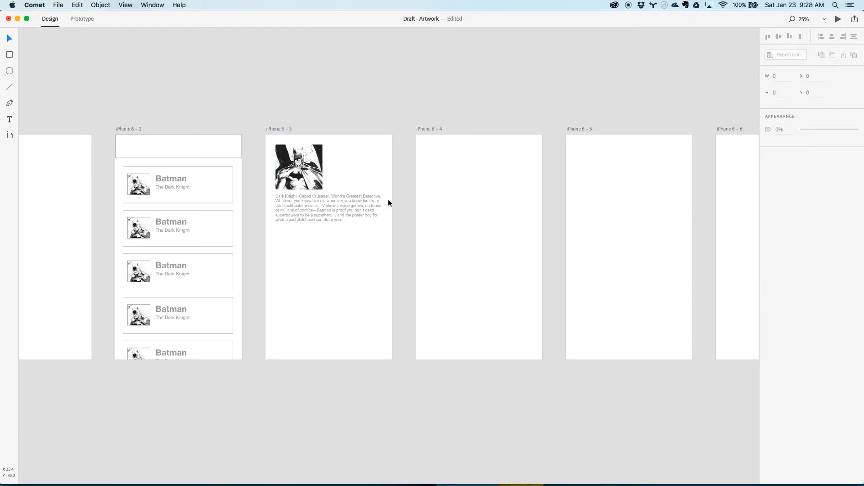
- Move the image and description on iPhone 6 – 3 together to X 24, Y 32, and nudge the description up to Y 177
key(super+a)
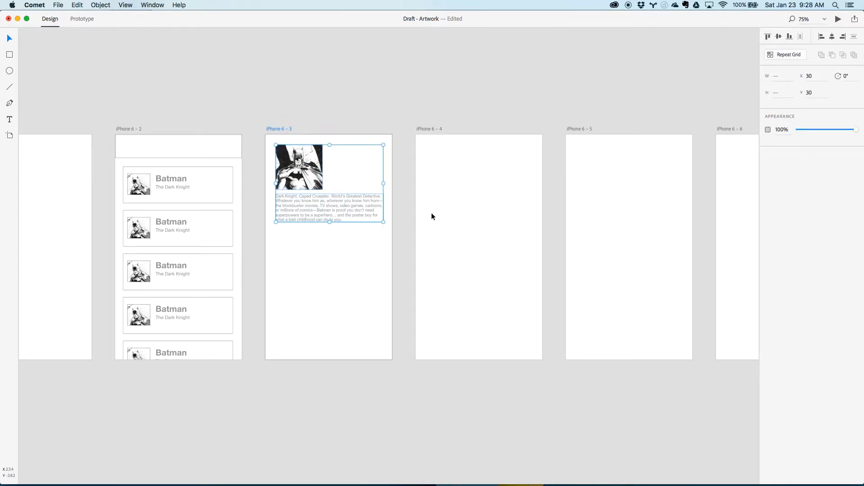
key(Left)
key(Left)
key(Left)
key(Left)
key(Left)
key(Left)
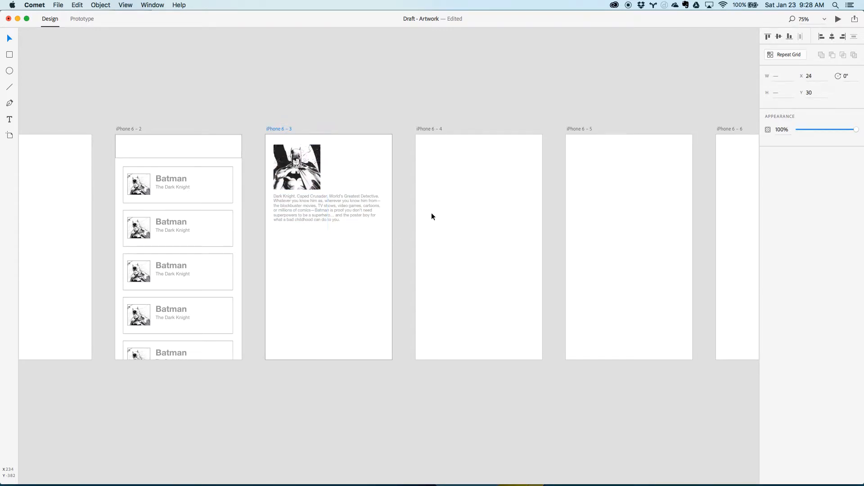
key(Down)
key(Down)
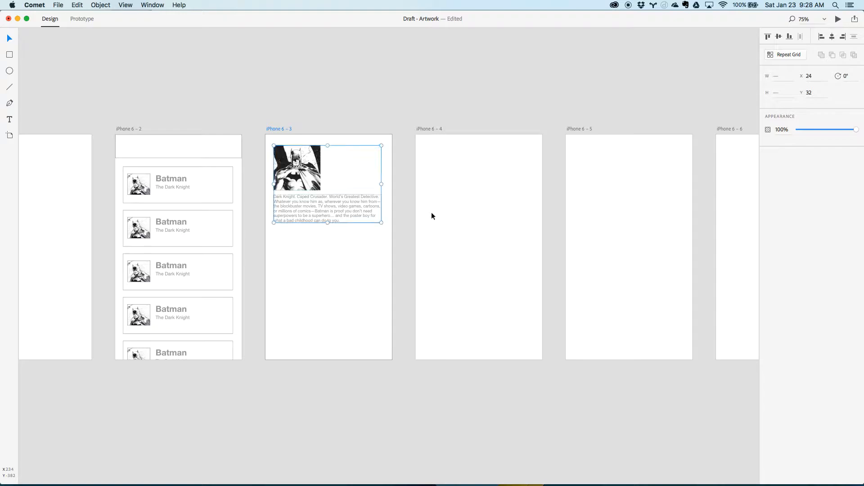
click(402, 191)
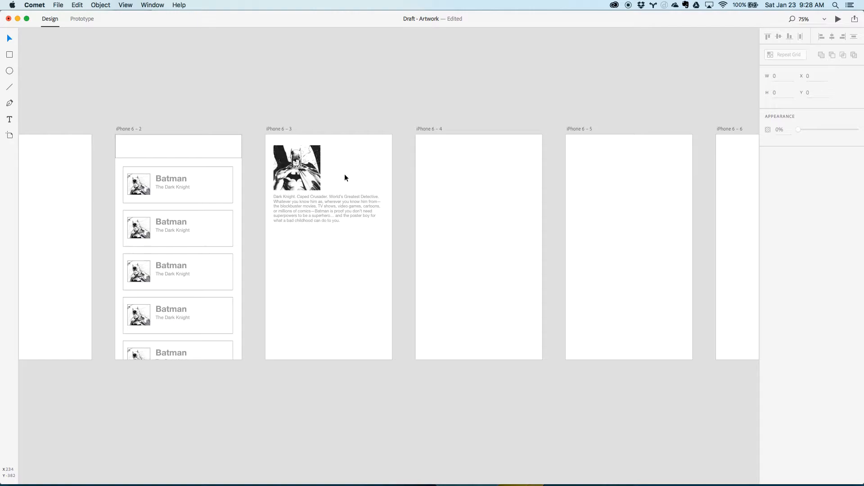
click(330, 205)
key(Up)
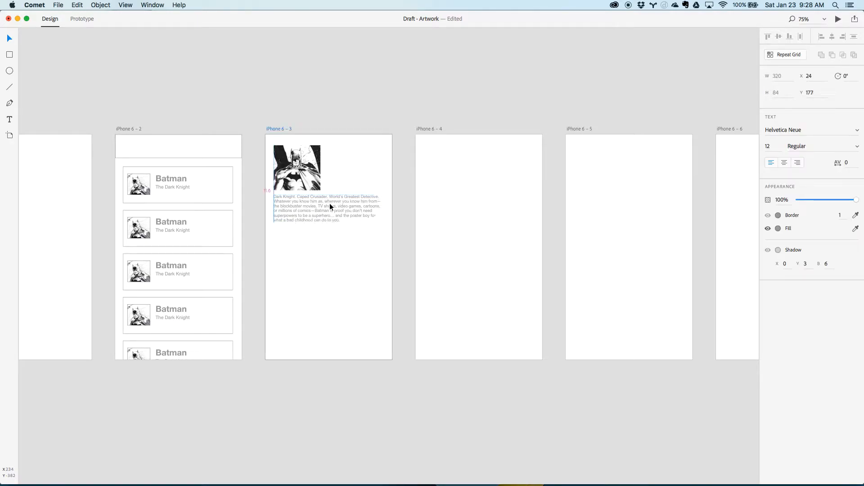
- Draw a rectangle about 275 × 134 on iPhone 6 – 1 at about X 52, Y 214
drag(301, 249, 407, 260)
click(11, 55)
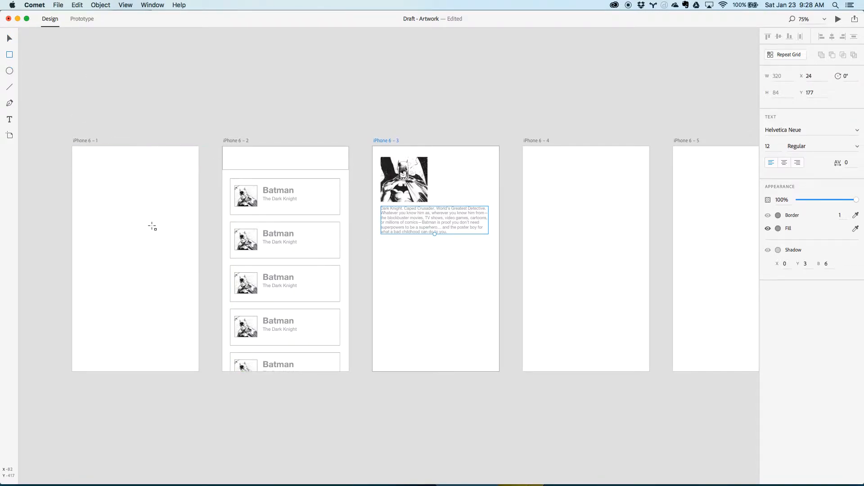
drag(90, 219, 183, 264)
- Fill the rectangle on iPhone 6 – 1 with dark grey
click(9, 120)
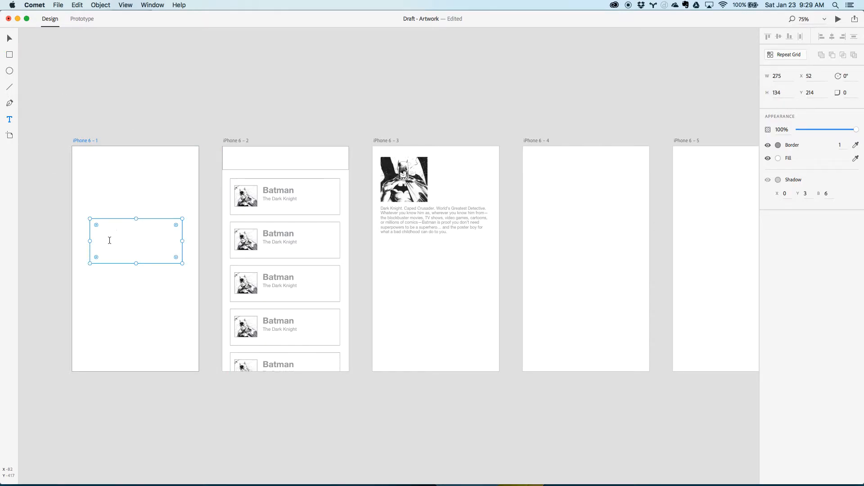
click(779, 158)
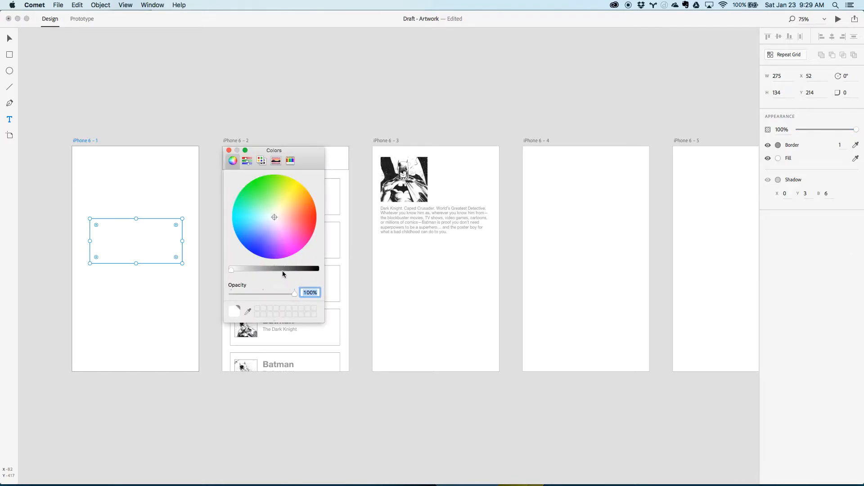
click(282, 270)
click(9, 40)
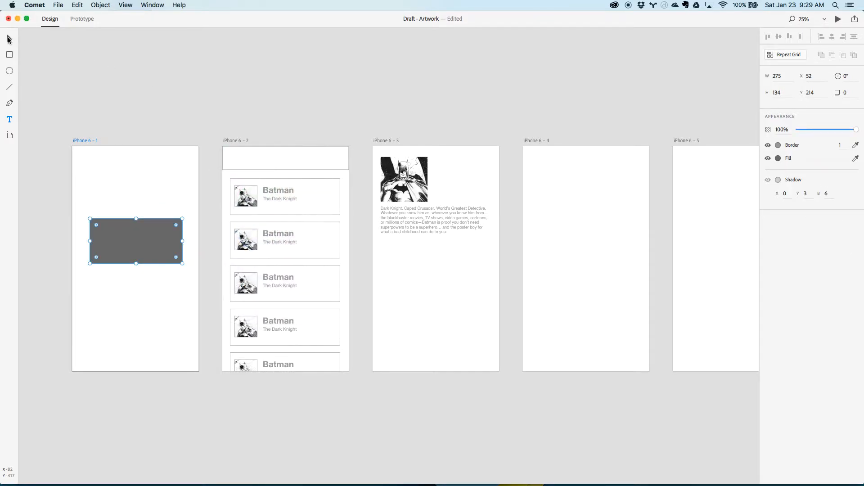
- Move the dark grey rectangle on iPhone 6 – 1 down to X 50, Y 267
click(109, 167)
click(158, 247)
mouse_move(126, 239)
mouse_down()
mouse_move(120, 235)
mouse_move(126, 239)
mouse_move(132, 226)
mouse_move(123, 231)
mouse_move(130, 255)
mouse_up()
- Add the text "Begin Research on Bats" over the grey rectangle on iPhone 6 – 1, breaking the line before "on Bats"
click(9, 119)
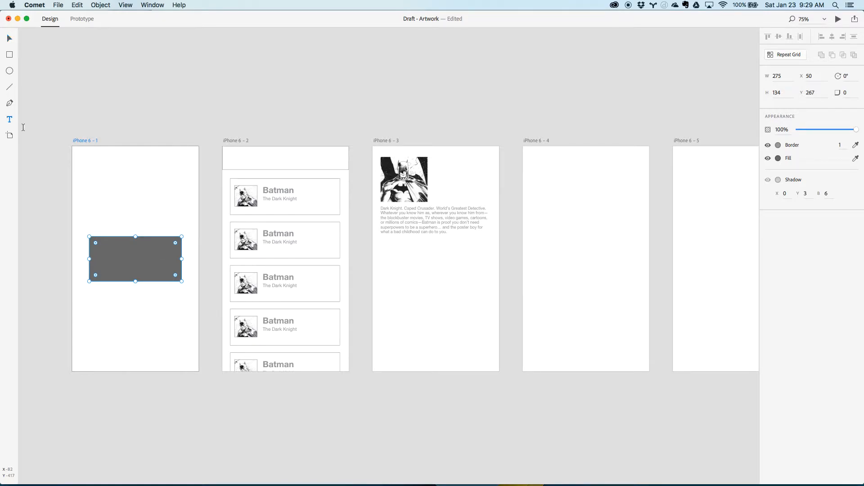
click(116, 256)
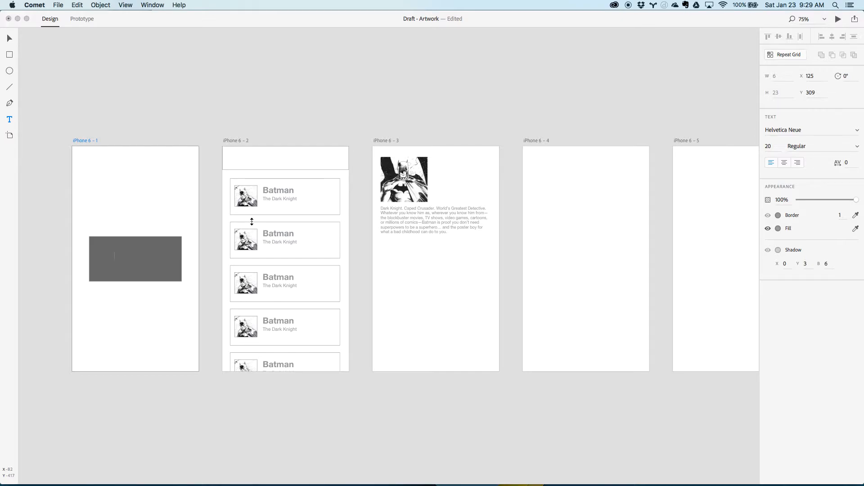
text(Beg)
text(in A)
text(d)
key(BackSpace)
key(BackSpace)
text(Research on Bats)
key(Left)
key(Left)
key(Left)
key(Left)
key(Left)
key(Left)
key(Left)
key(Return)
- Center-align the "Begin Research on Bats" label and fill it with white
key(super+a)
click(784, 163)
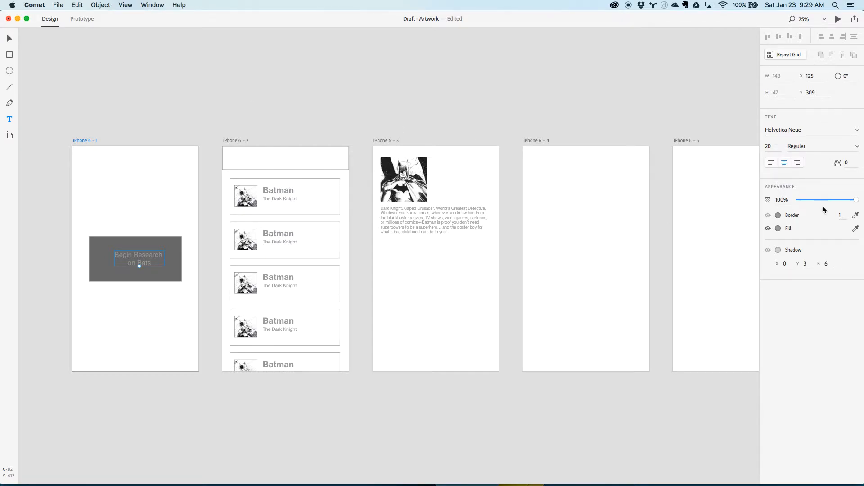
click(779, 228)
click(230, 269)
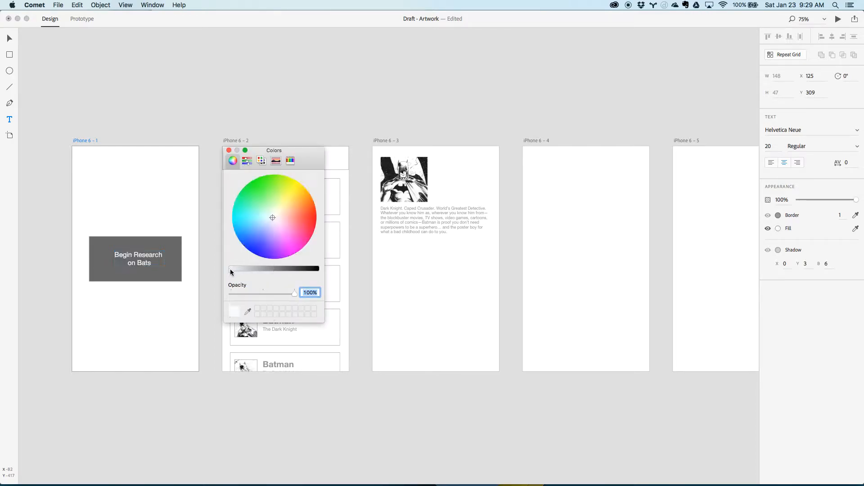
- Move the "Begin Research on Bats" label to X 118, Y 309 so it sits centered on the grey rectangle
click(10, 38)
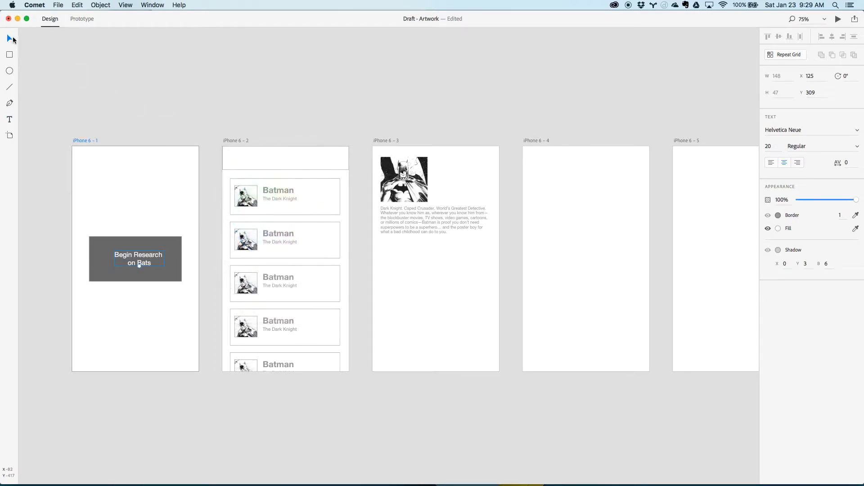
click(275, 120)
click(148, 260)
text(s)
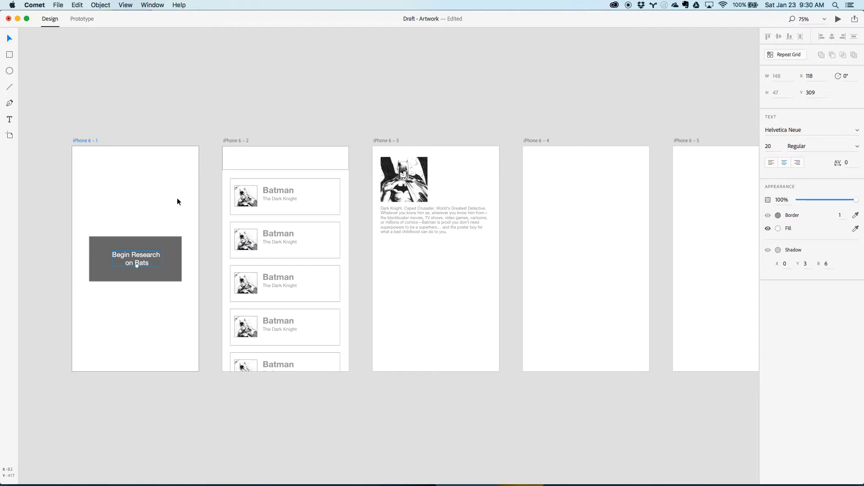
click(260, 125)
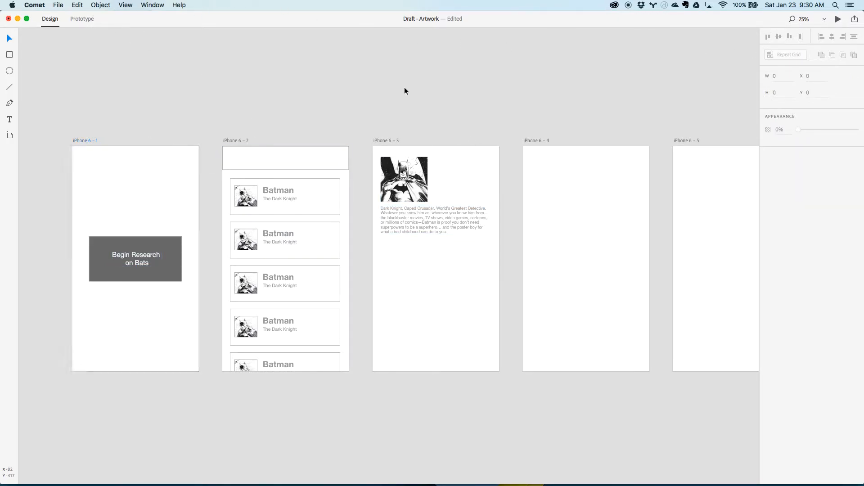
- Try to add a "Batman" title beside the artwork on iPhone 6 – 3
click(275, 191)
click(269, 189)
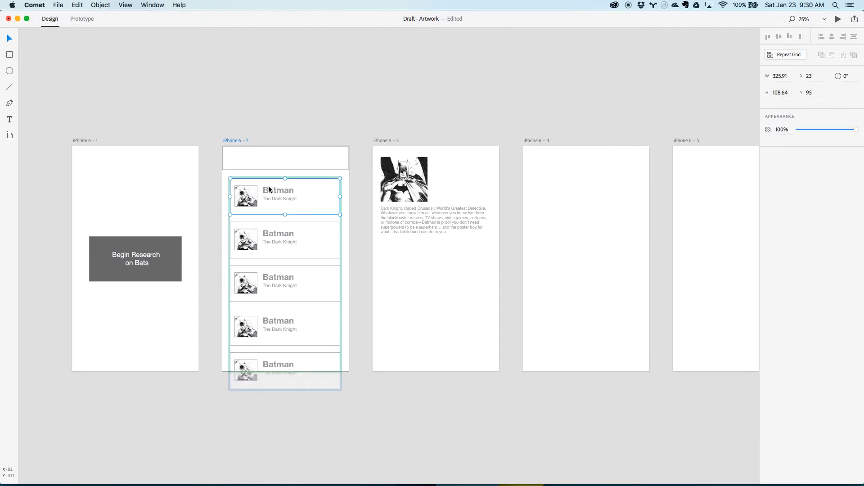
click(9, 120)
click(449, 164)
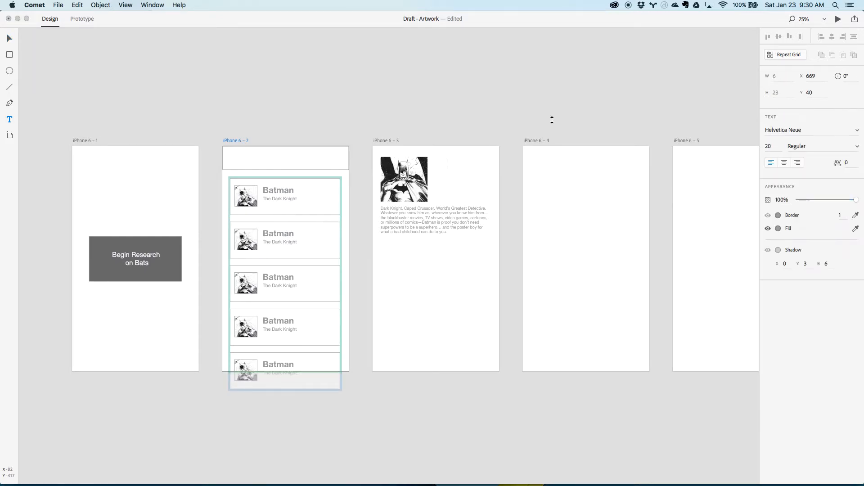
text(Batman)
click(9, 39)
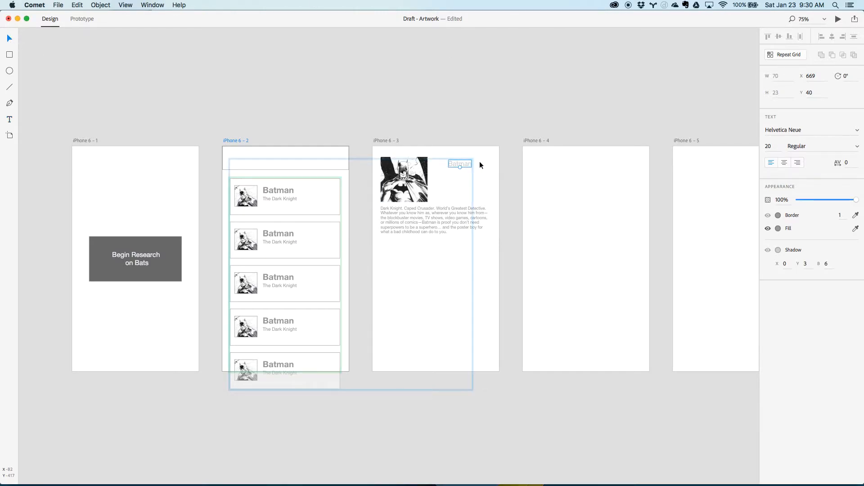
key(BackSpace)
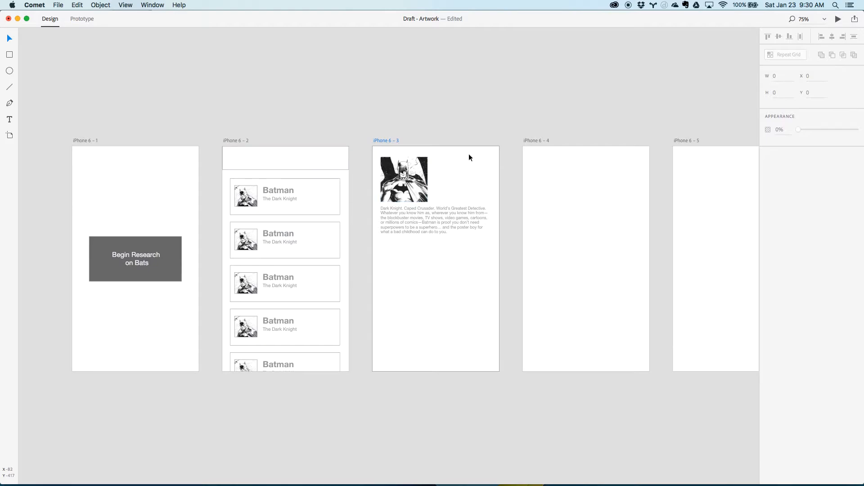
click(315, 191)
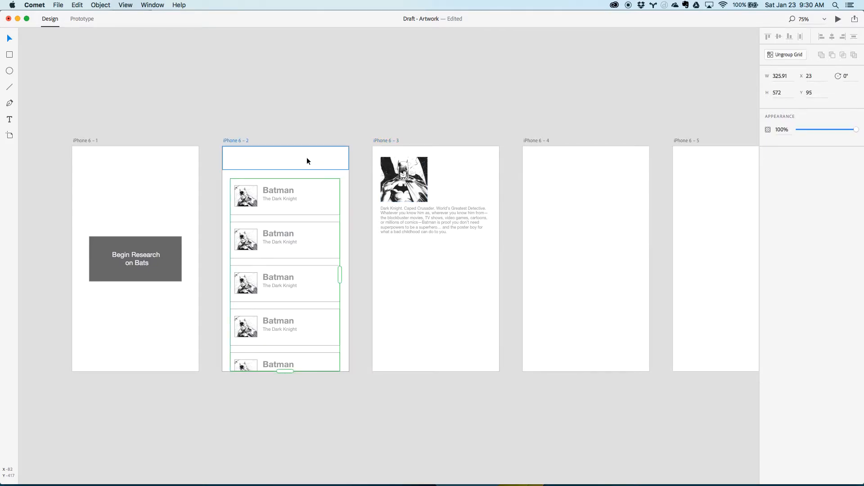
click(348, 175)
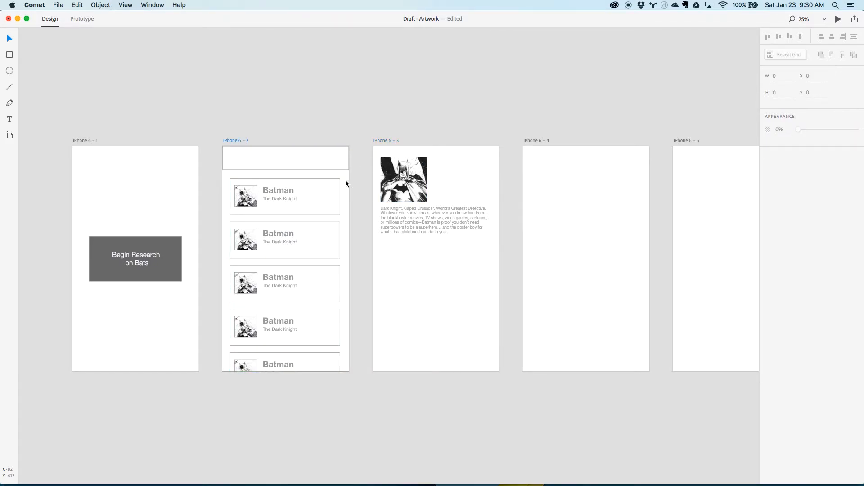
drag(442, 151, 470, 180)
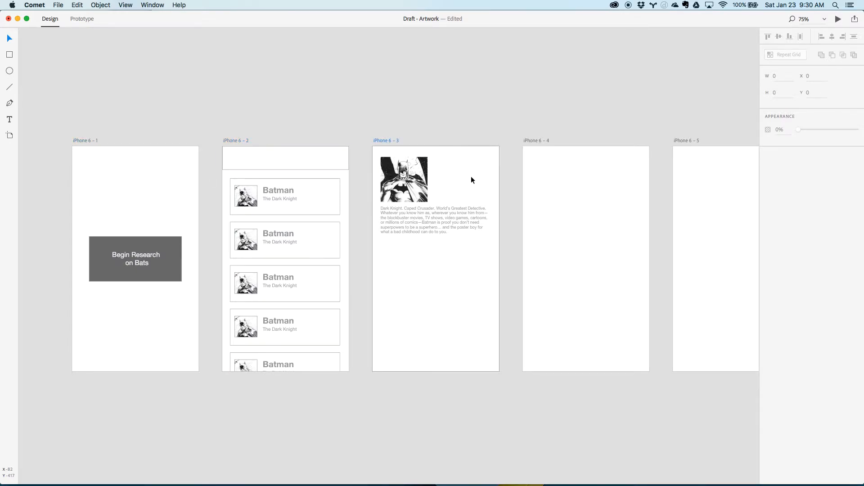
click(146, 258)
click(476, 275)
click(172, 209)
click(263, 180)
click(261, 174)
click(188, 179)
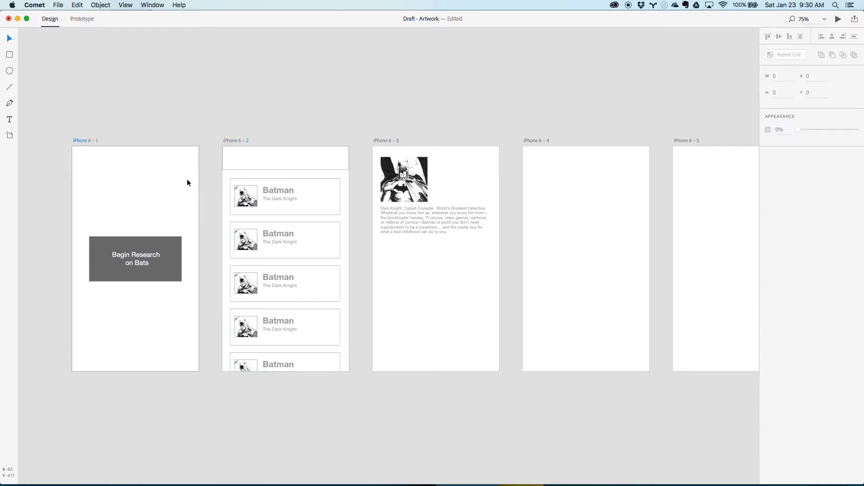
click(136, 257)
drag(446, 142, 458, 168)
click(303, 191)
click(146, 263)
click(230, 309)
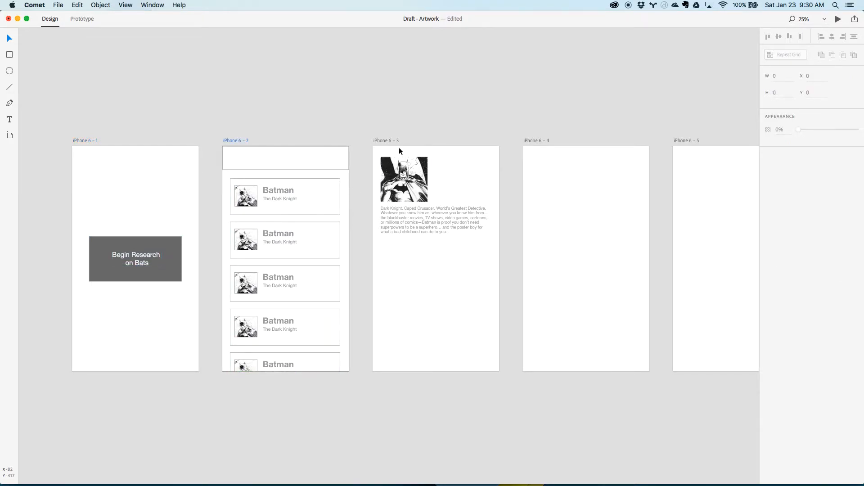
click(452, 158)
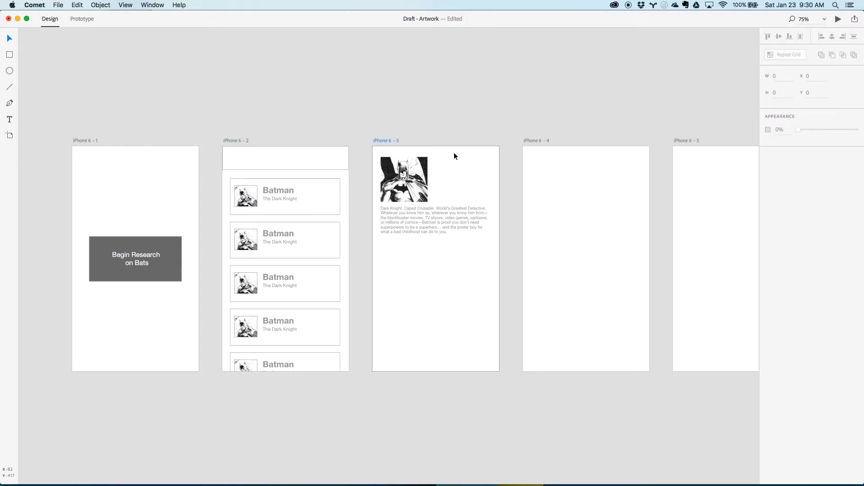
click(318, 162)
click(447, 156)
click(148, 264)
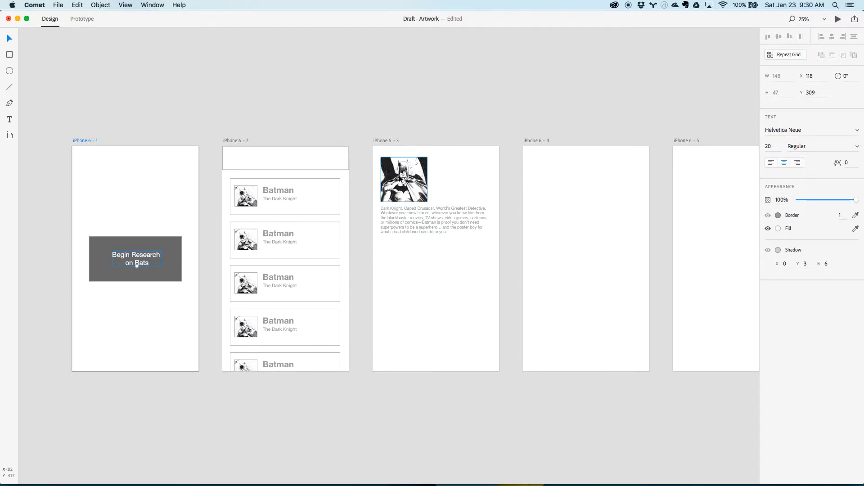
click(148, 315)
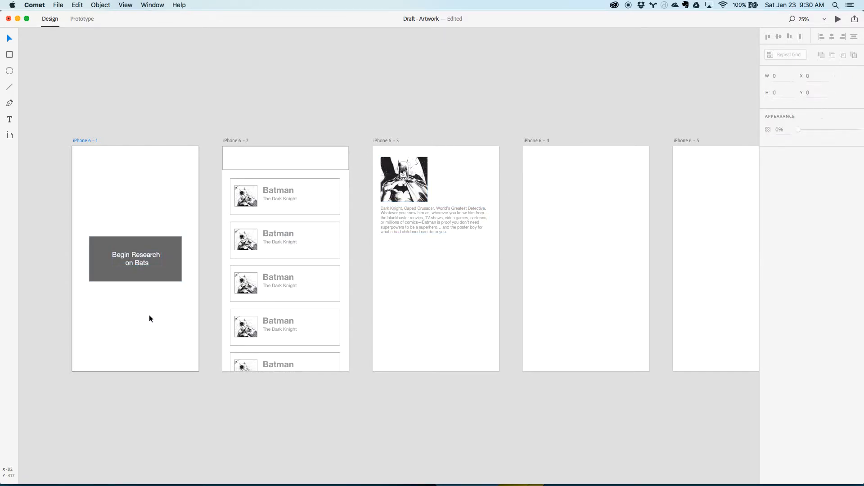
click(151, 276)
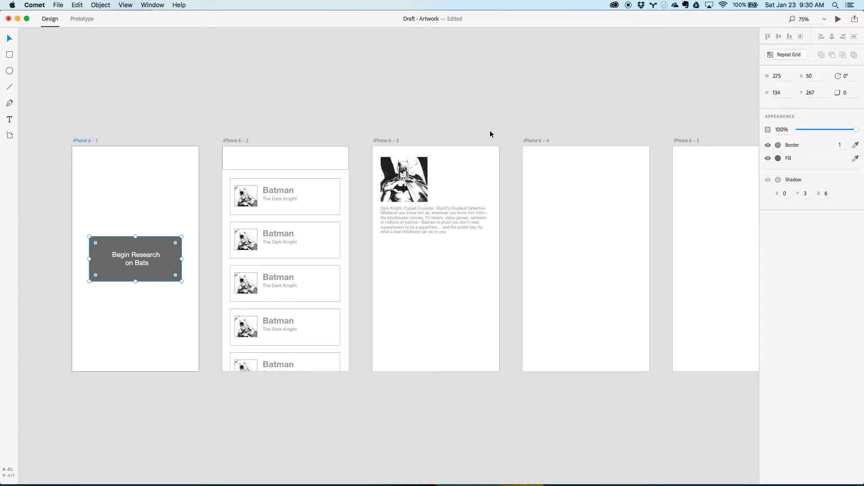
click(341, 162)
click(462, 175)
click(287, 198)
drag(443, 128, 490, 194)
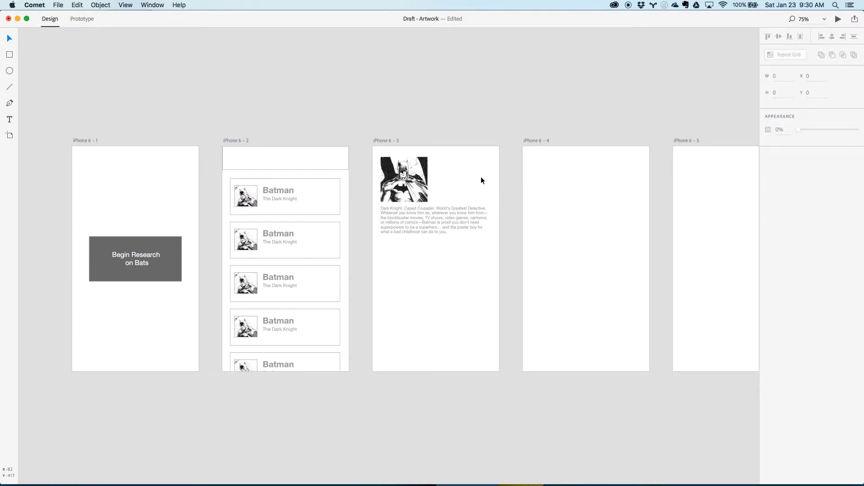
click(274, 190)
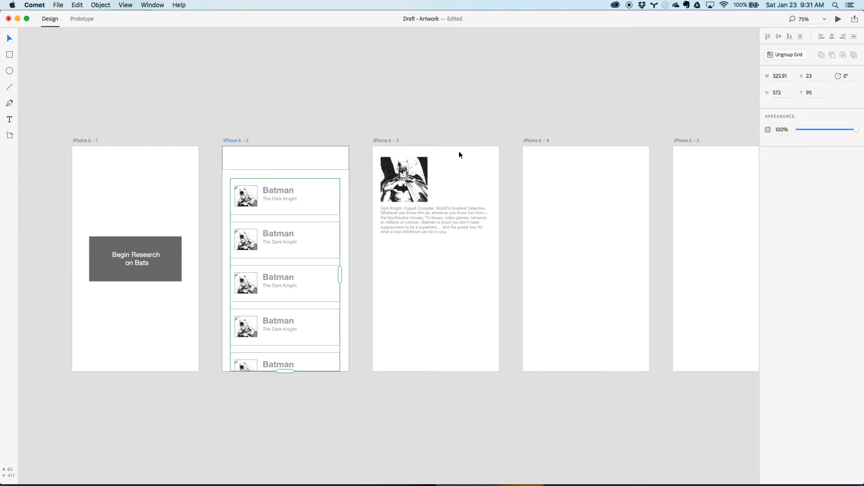
click(393, 143)
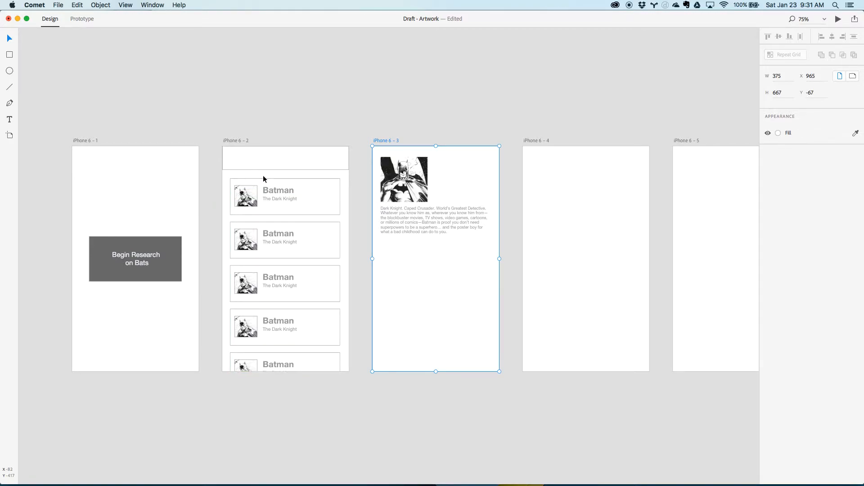
drag(451, 135, 541, 202)
drag(454, 153, 497, 180)
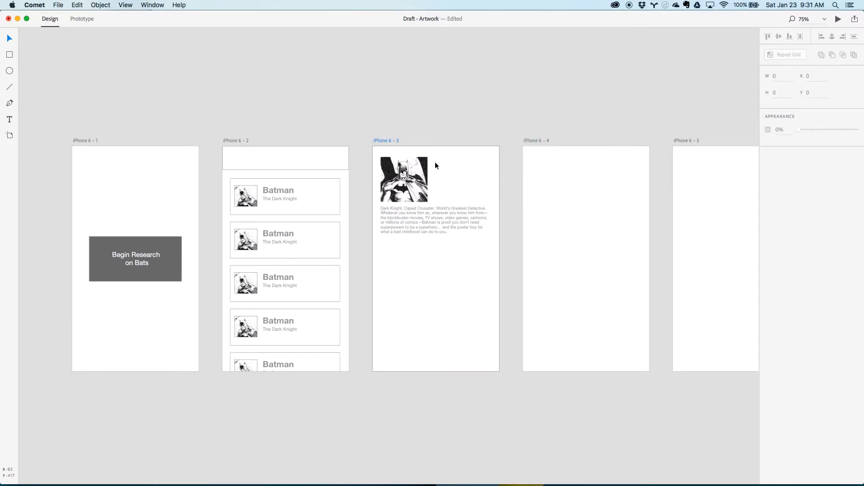
click(279, 198)
drag(284, 192, 462, 162)
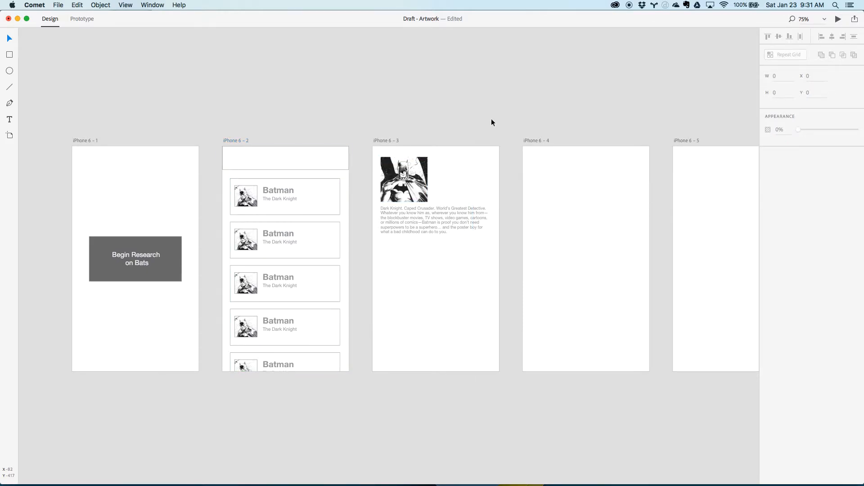
- Add the text "Batman" on iPhone 6 – 3 and place it beside the artwork at X 173, Y 24
click(390, 141)
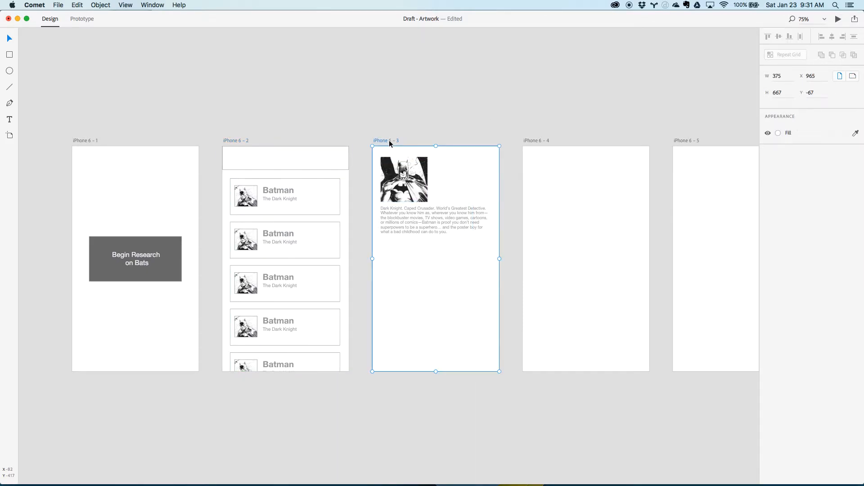
click(9, 119)
click(438, 160)
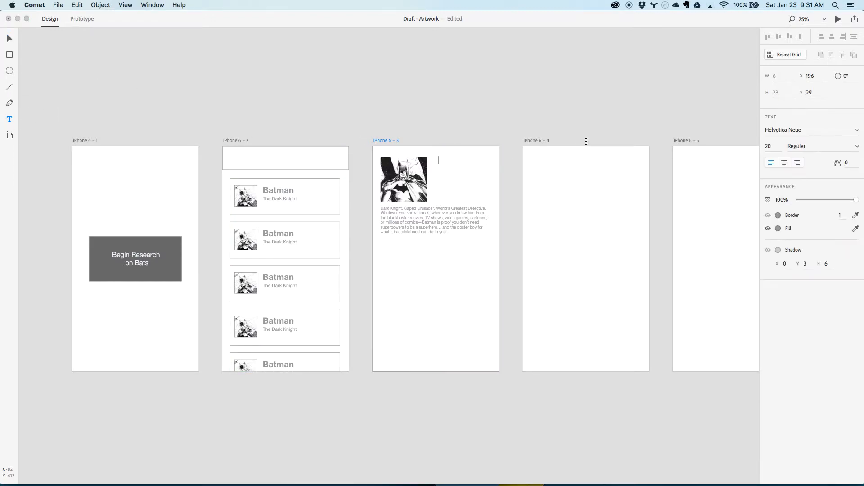
text(Batman)
click(9, 39)
drag(450, 158, 442, 158)
- Set the "Batman" title on iPhone 6 – 3 to size 28 in Bold
double_click(450, 162)
drag(774, 147, 749, 131)
text(28)
key(Return)
click(831, 145)
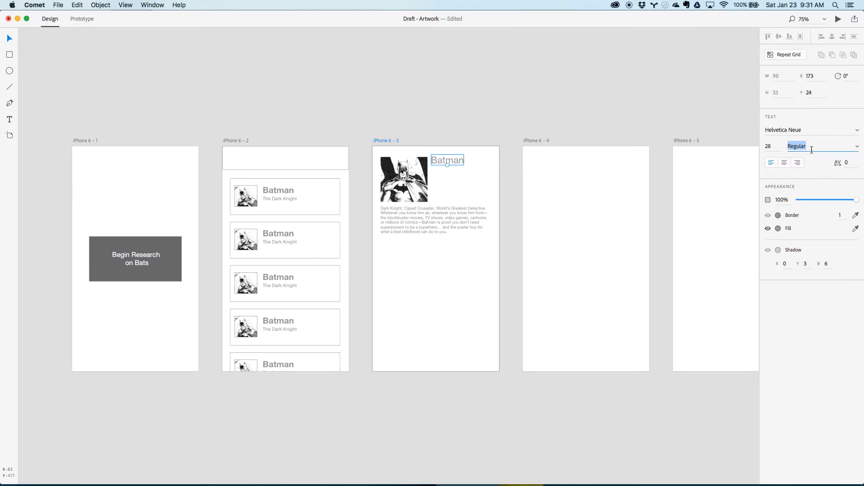
text(Bold)
key(Return)
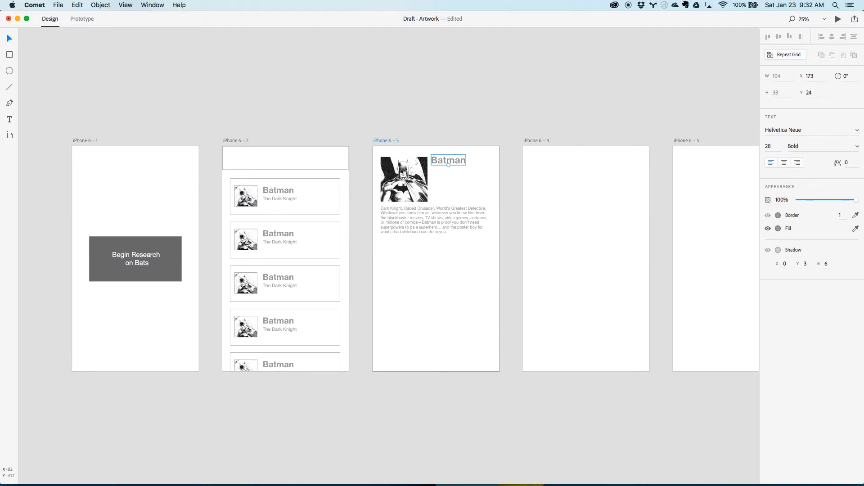
click(445, 163)
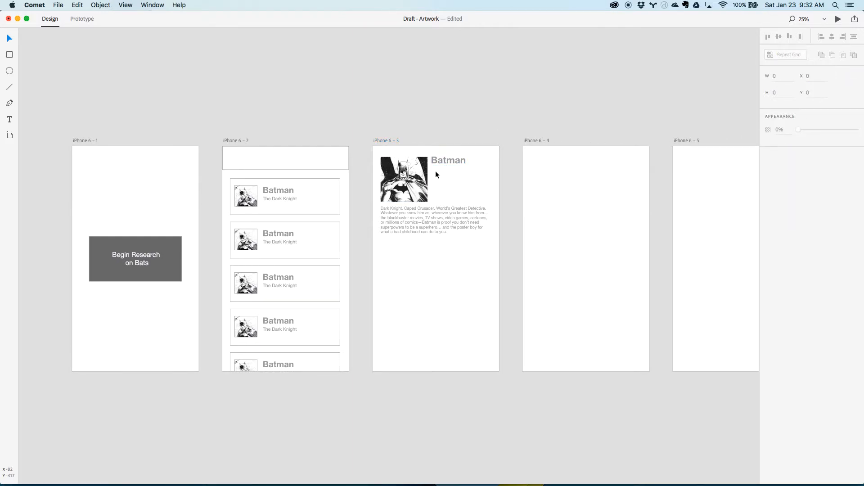
- Add the subtitle "The Dark Knight" on iPhone 6 – 3 and align it directly beneath the "Batman" title
click(10, 119)
click(435, 172)
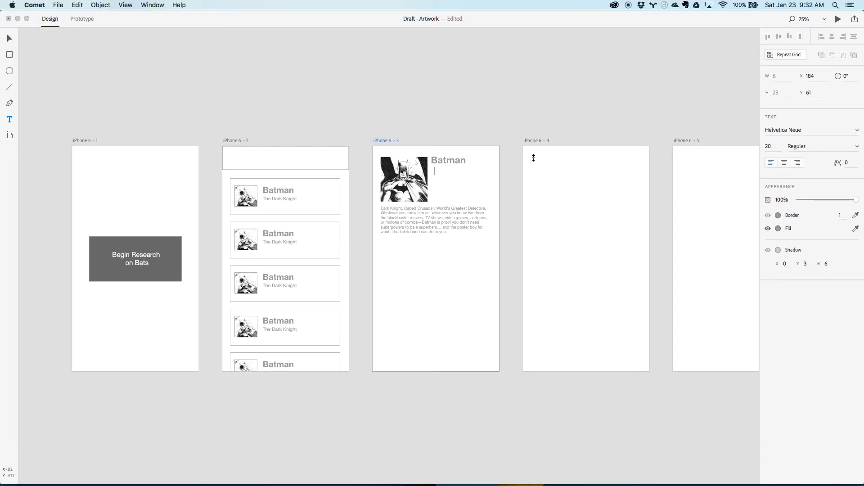
text(The Dark Knight)
key(Escape)
drag(455, 173, 452, 172)
click(487, 113)
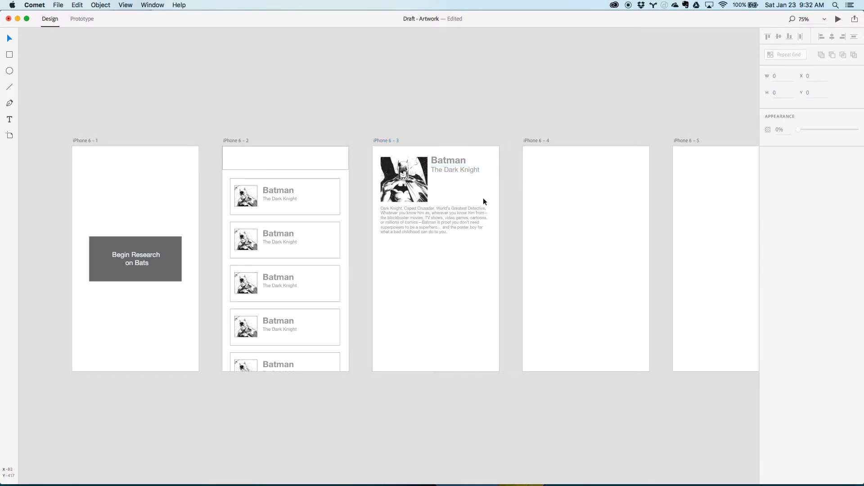
click(448, 226)
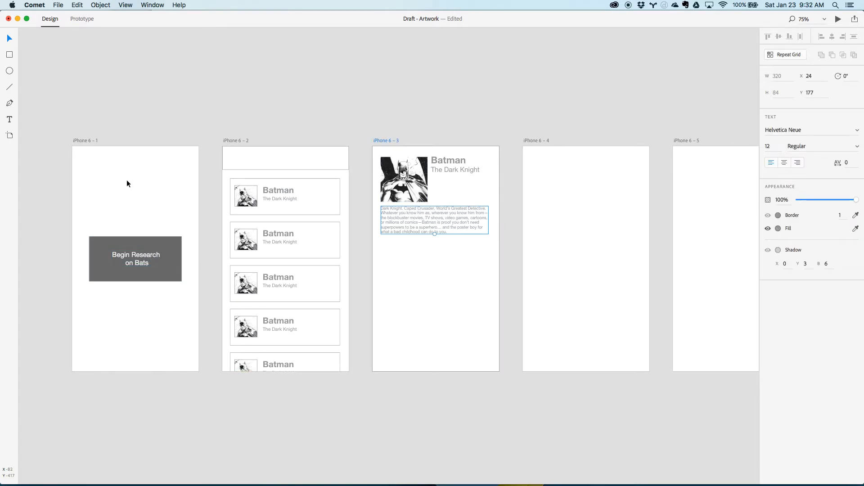
- Draw a horizontal line about 119 long above the iPhone 6 – 2 artboard and set its border width to 3
click(10, 88)
drag(244, 121, 284, 121)
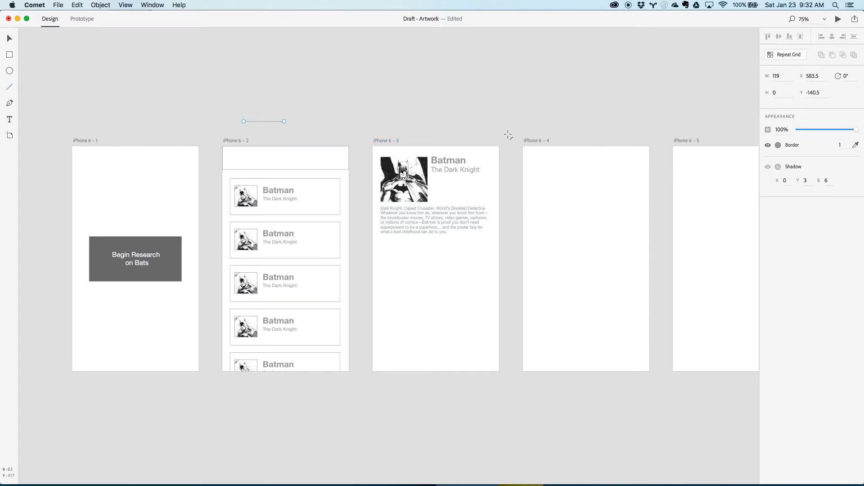
click(844, 145)
text(3)
key(Return)
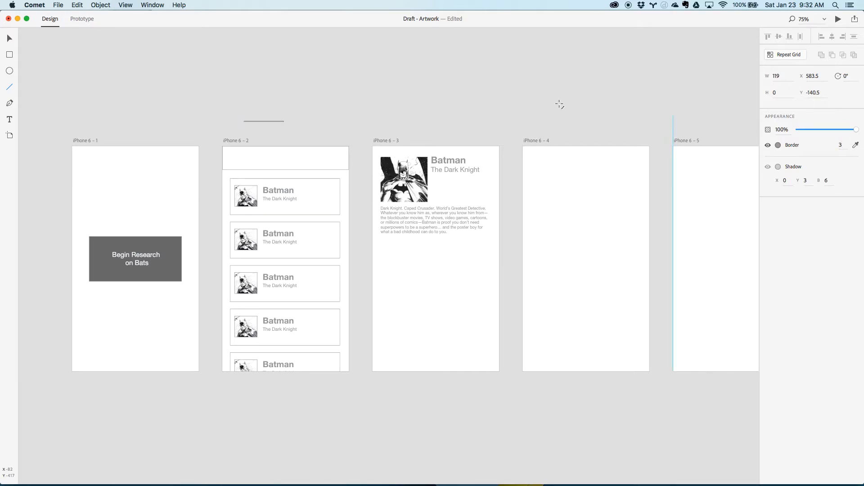
- Build a three-line menu icon from the drawn line at the right end of the iPhone 6 – 2 header
click(10, 38)
drag(264, 119, 332, 156)
click(343, 104)
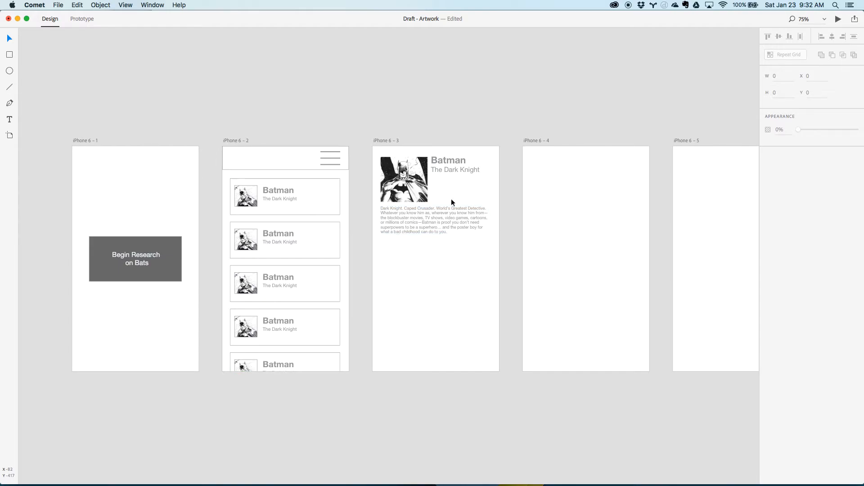
click(442, 221)
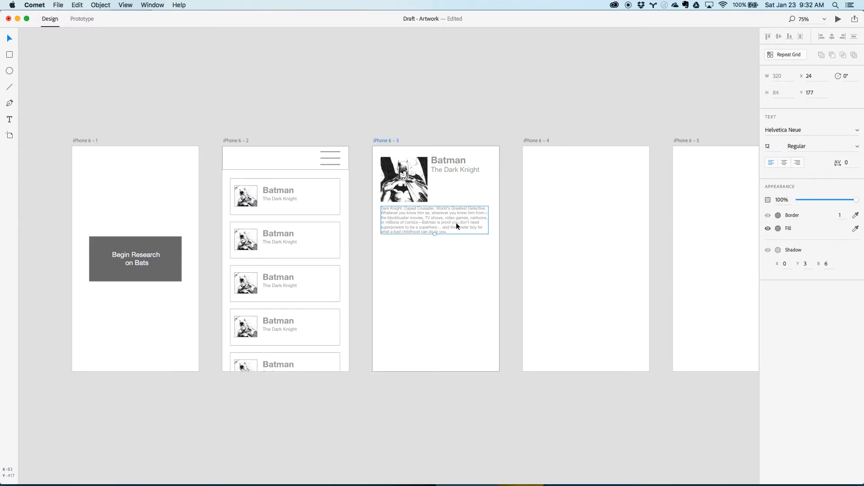
double_click(443, 223)
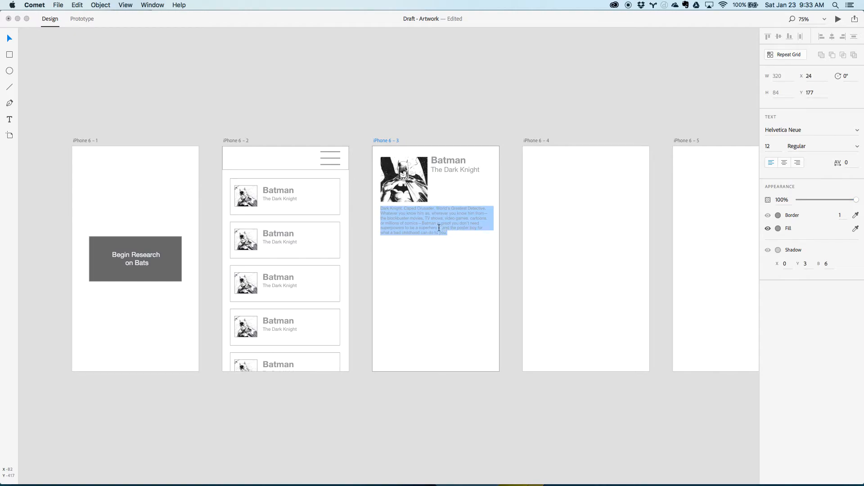
key(Escape)
click(9, 39)
drag(434, 234, 438, 280)
key(super+z)
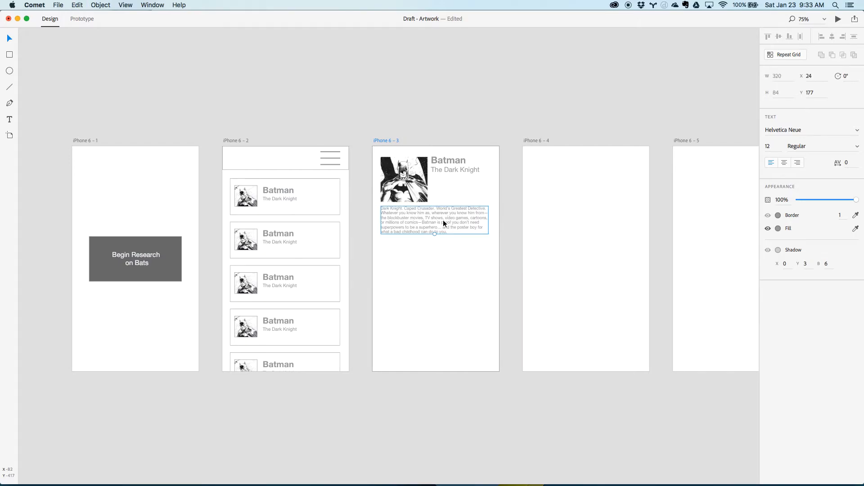
- Turn the description paragraph on iPhone 6 – 3 into a repeat grid and extend it about 490 high to the artboard's bottom edge
click(799, 55)
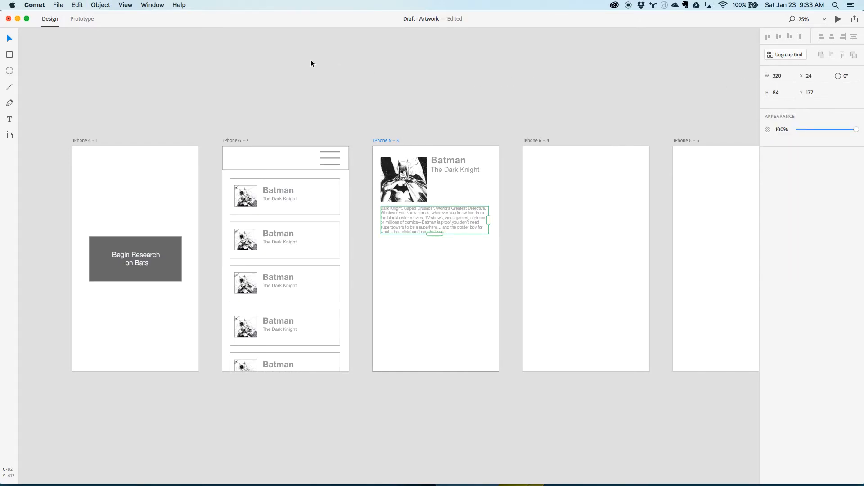
drag(435, 234, 450, 370)
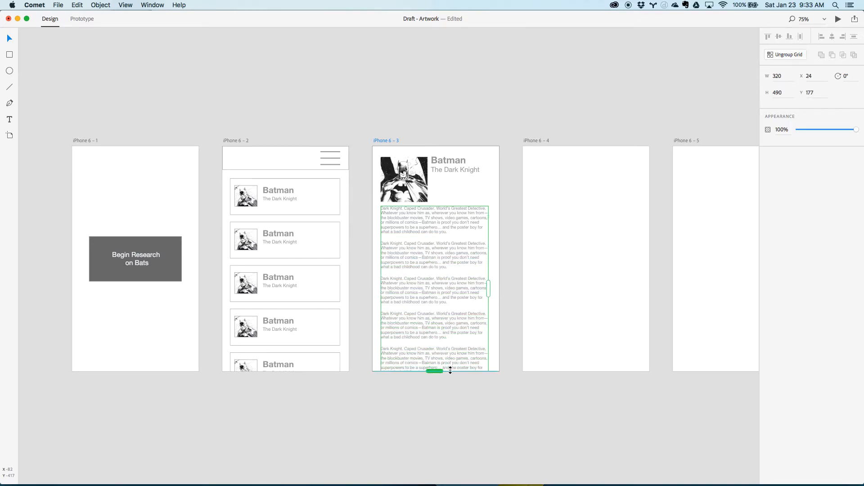
click(521, 399)
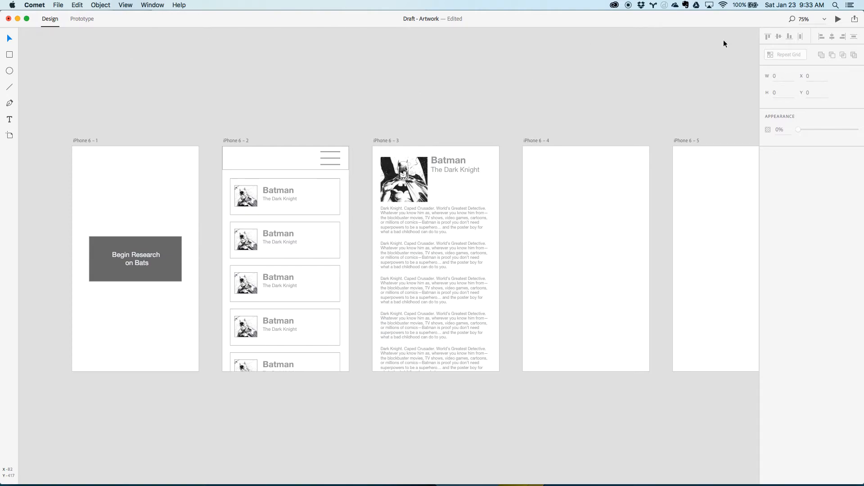
- In Prototype mode, link the iPhone 6 – 1 artboard to iPhone 6 – 2 with a Dissolve segue
click(83, 19)
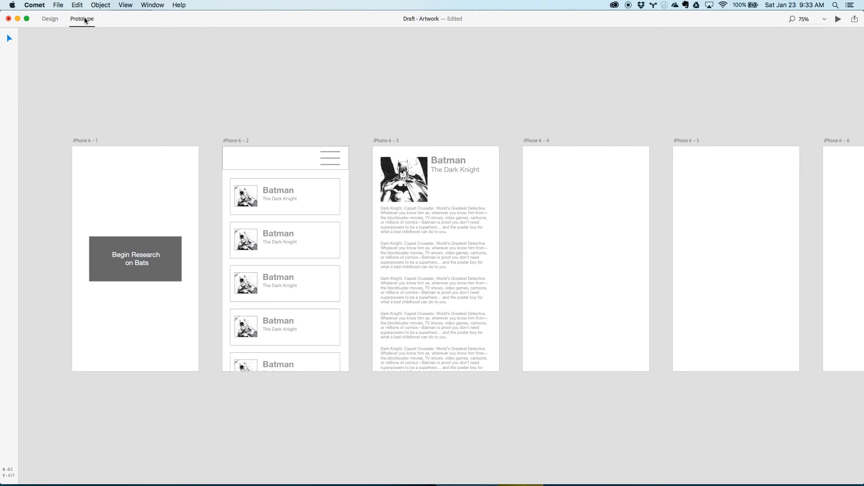
mouse_move(791, 161)
mouse_down()
mouse_move(501, 164)
mouse_move(788, 151)
mouse_up()
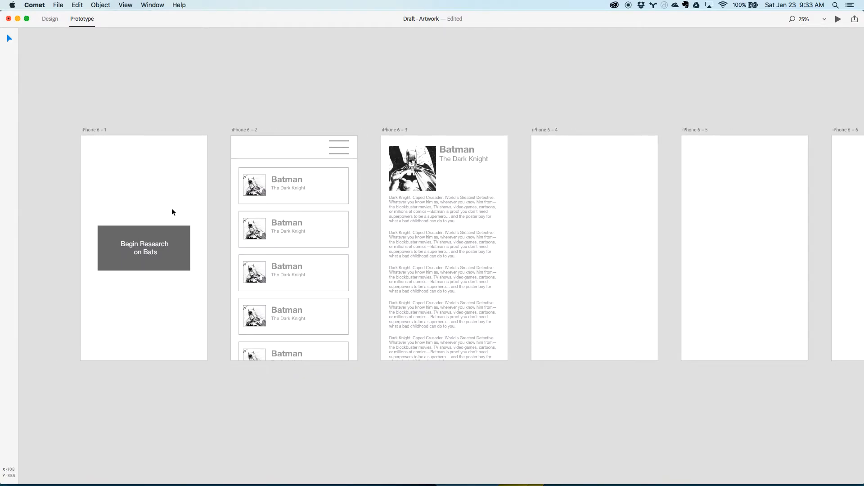
click(167, 160)
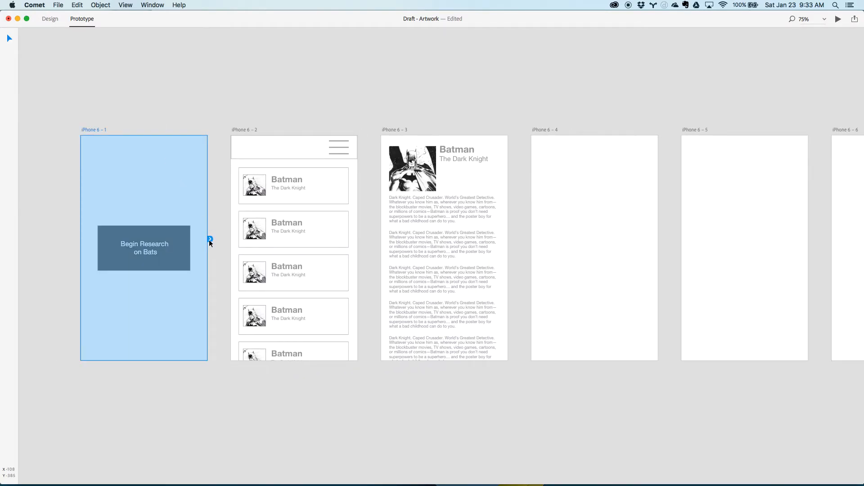
drag(209, 238, 234, 241)
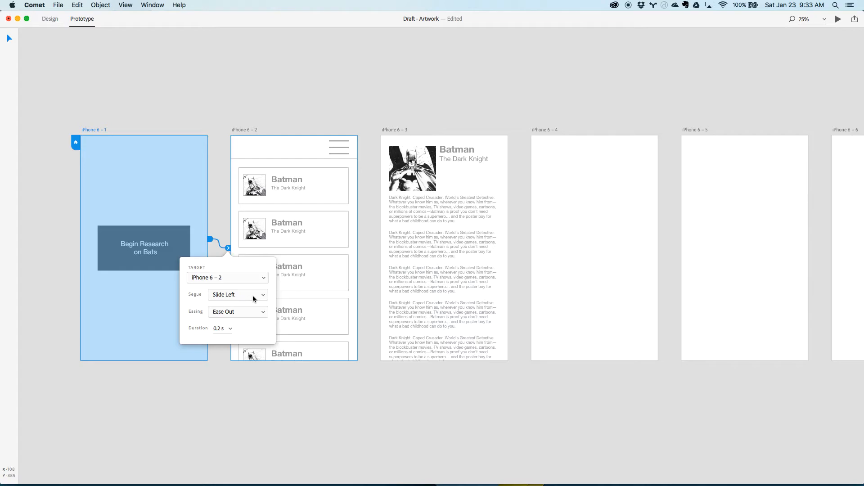
click(227, 295)
click(224, 329)
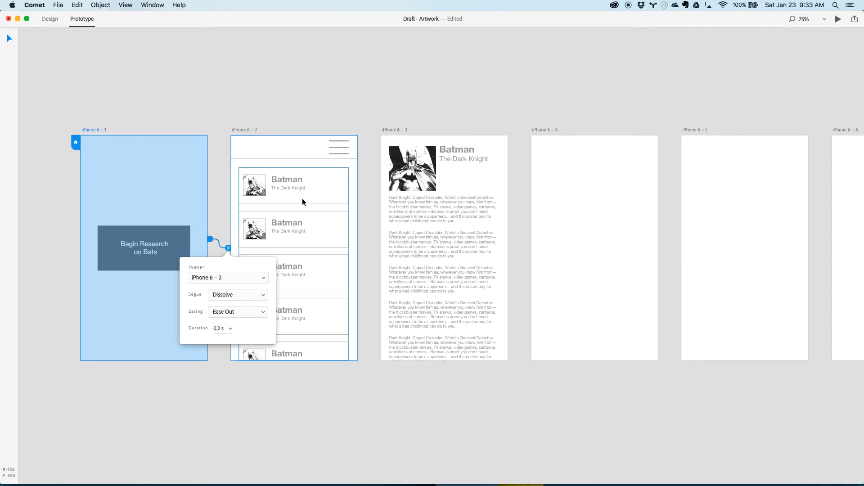
- Return to Design mode and shorten the paragraph repeat grid on iPhone 6 – 3 to four paragraphs
click(56, 19)
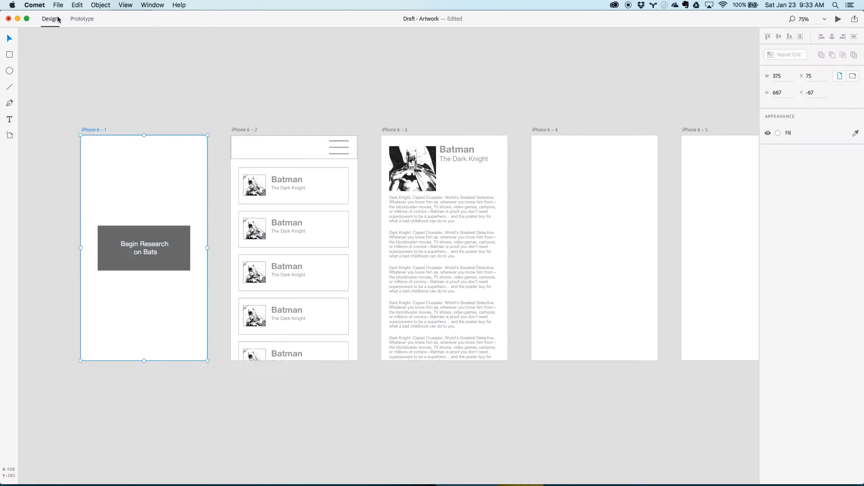
drag(380, 122, 517, 175)
click(450, 232)
drag(443, 360, 443, 331)
- Move the artwork, titles and paragraphs on iPhone 6 – 3 down together to Y 87
drag(381, 125, 505, 273)
drag(472, 235, 470, 260)
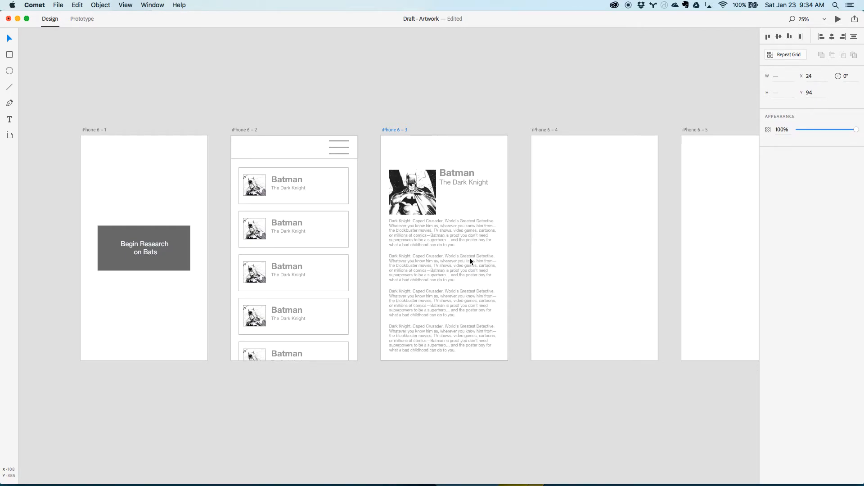
drag(469, 257, 468, 255)
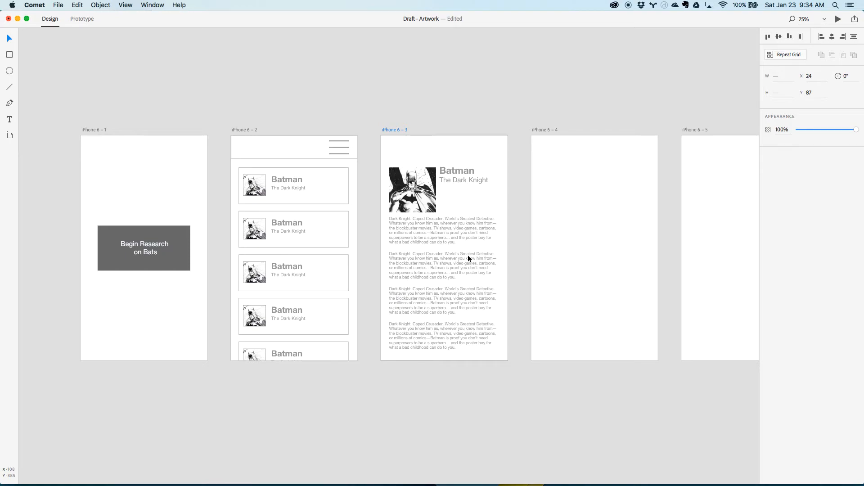
- Copy the header bar with its menu icon from iPhone 6 – 2 to the top of iPhone 6 – 3
drag(320, 128, 490, 158)
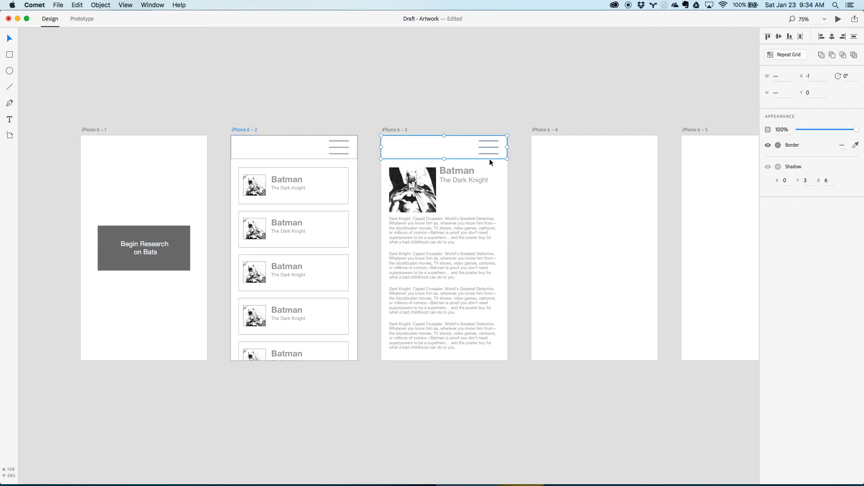
click(516, 217)
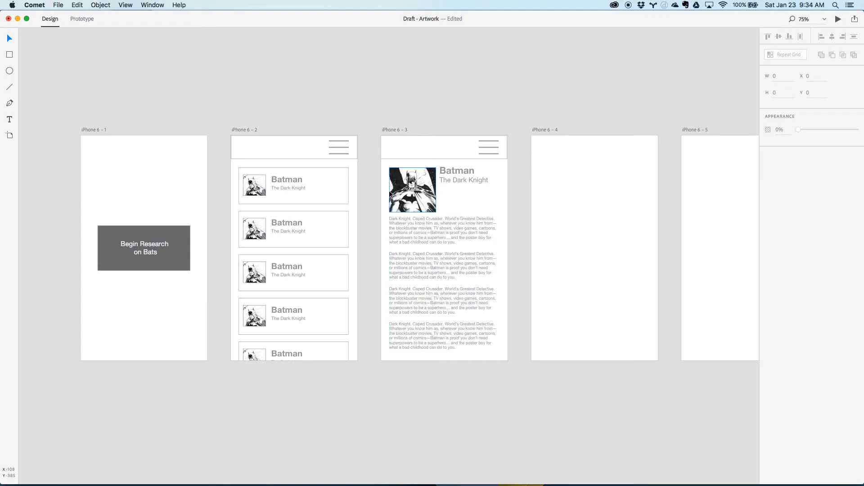
- Shift the artwork, titles and paragraphs on iPhone 6 – 3 to X 27, Y 83 and combine them into one repeat grid
drag(379, 167, 479, 283)
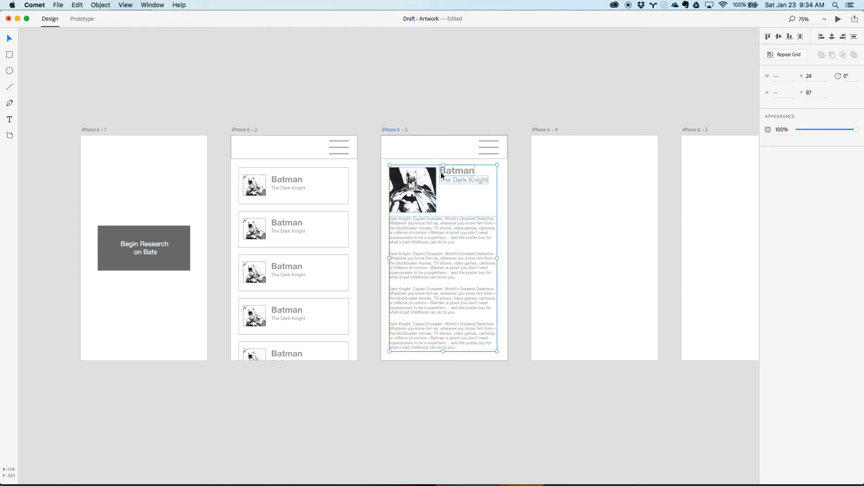
drag(422, 183, 423, 182)
key(super+r)
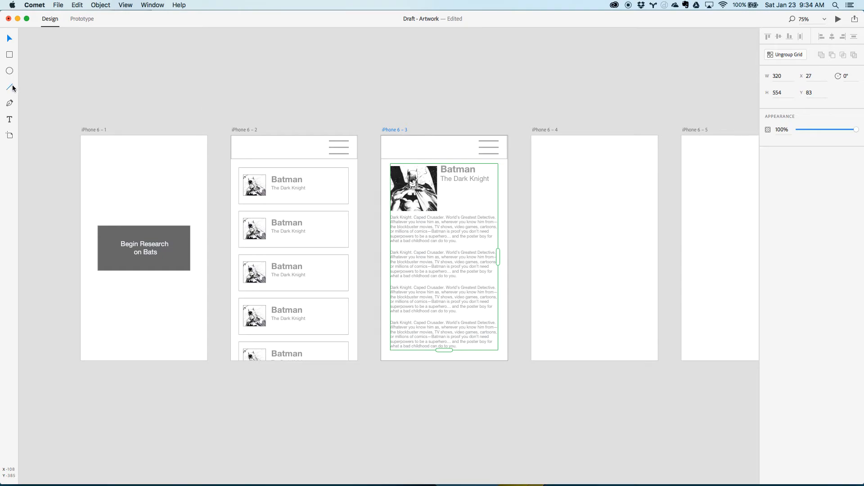
- Draw a horizontal guide line about 832 long from the first card's top edge across iPhone 6 – 3, and delete it
key(l)
drag(239, 168, 520, 168)
click(9, 38)
click(388, 175)
click(353, 167)
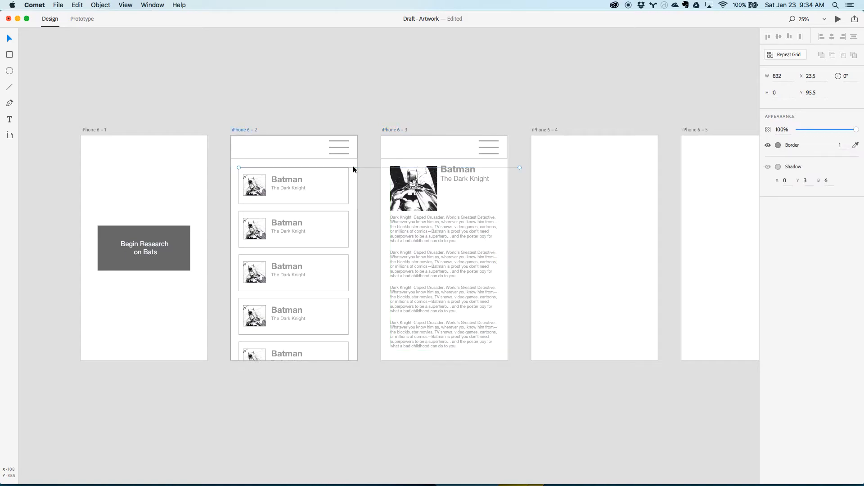
drag(380, 167, 518, 267)
key(Delete)
- Nudge the content grid on iPhone 6 – 3 down to Y 87
key(Down)
key(Down)
key(Down)
key(Down)
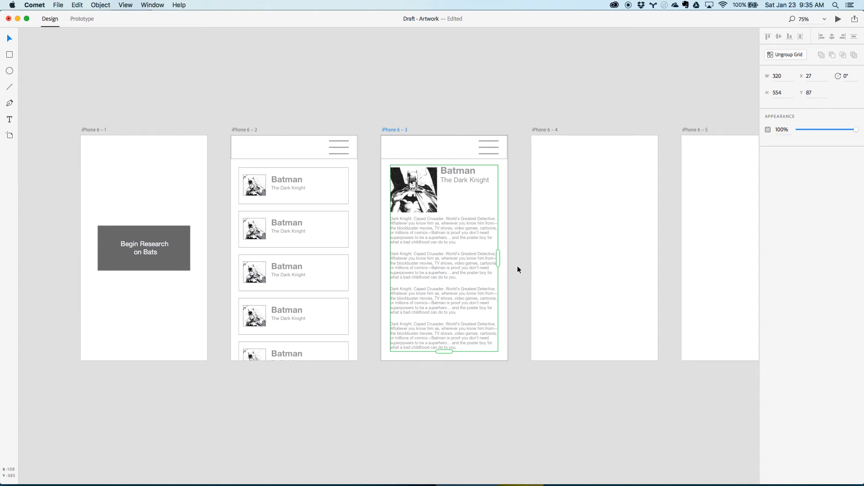
click(512, 172)
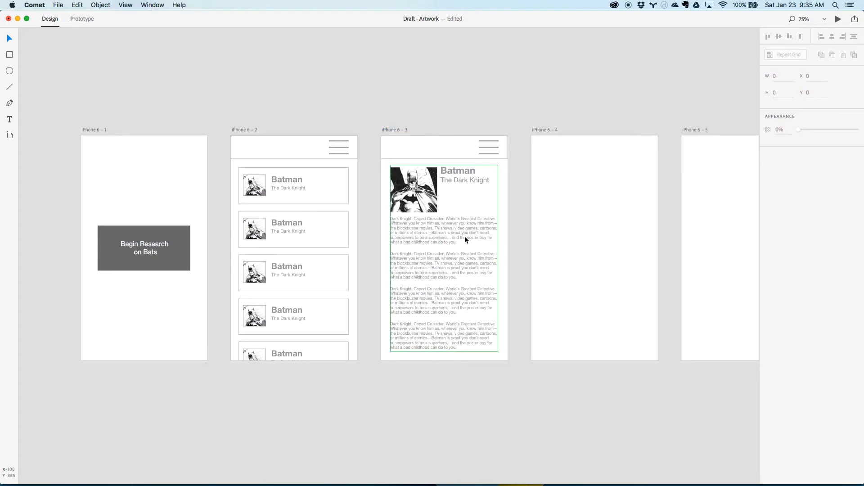
- In Prototype mode, link the iPhone 6 – 2 artboard to iPhone 6 – 3 with a Dissolve segue
click(82, 19)
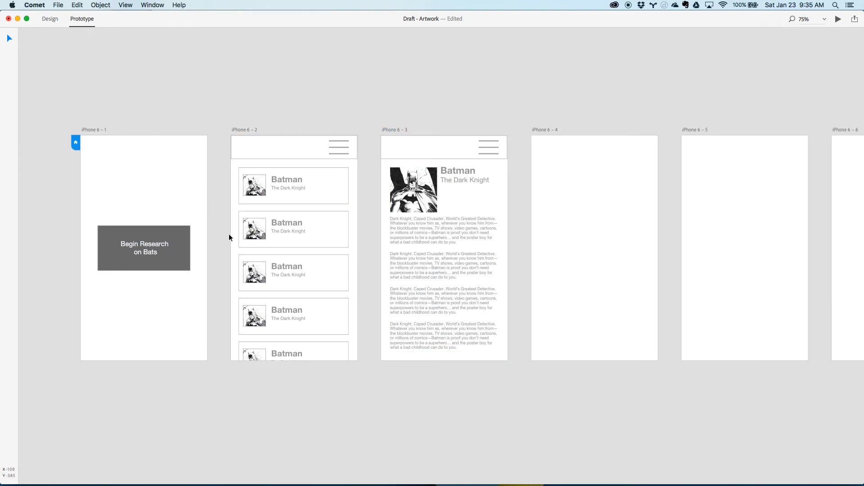
click(193, 217)
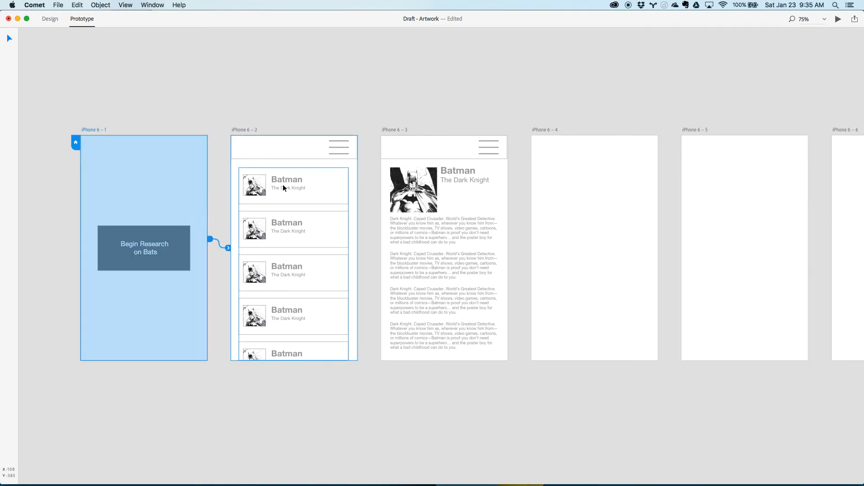
click(352, 232)
drag(361, 238, 403, 247)
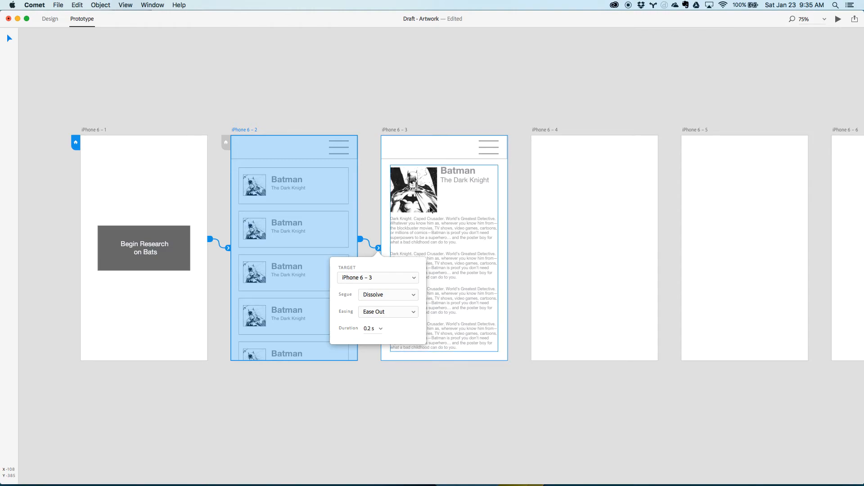
- Try to draw a link from the iPhone 6 – 3 artboard directly back to iPhone 6 – 2
click(461, 230)
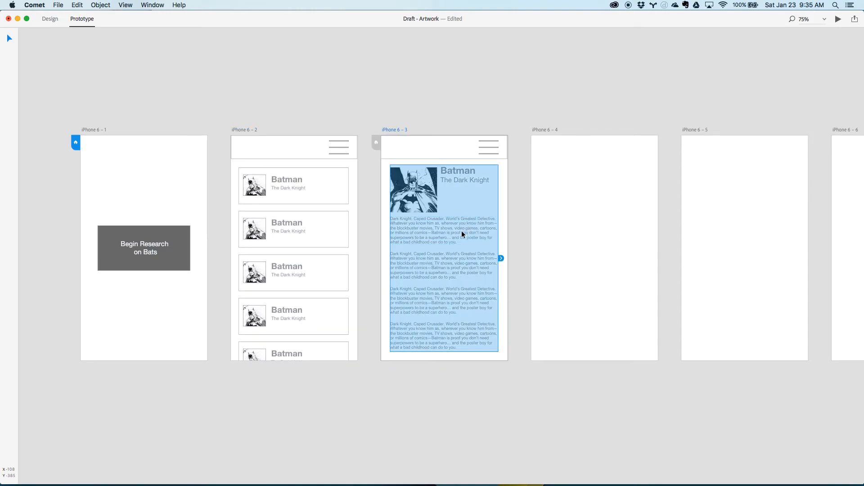
click(508, 245)
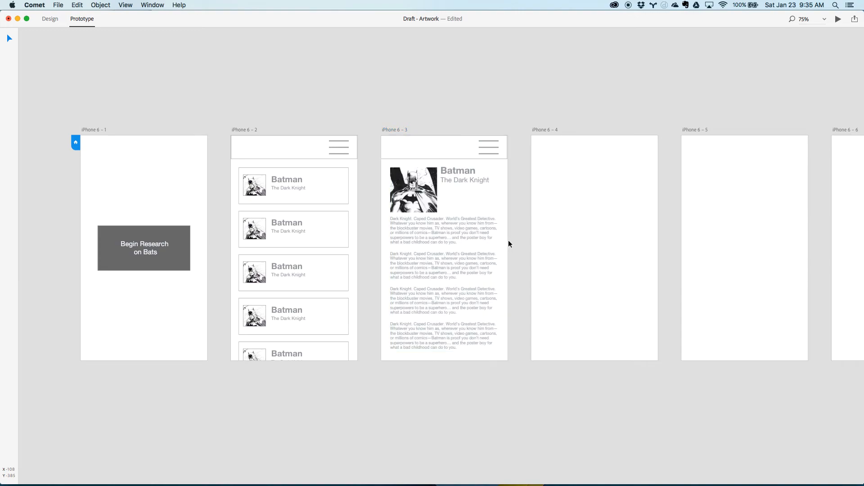
click(502, 166)
drag(511, 239, 360, 316)
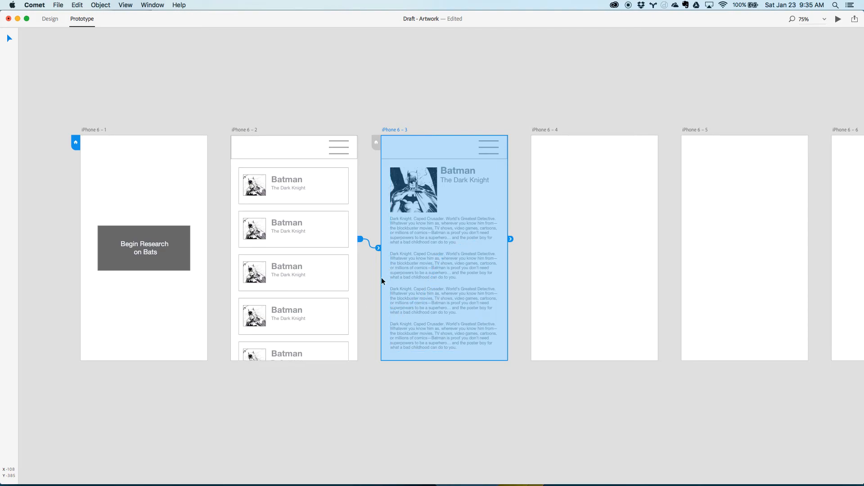
click(353, 286)
- Set iPhone 6 – 2 as the link target of the iPhone 6 – 3 artboard, using the Dissolve segue
click(387, 282)
click(511, 239)
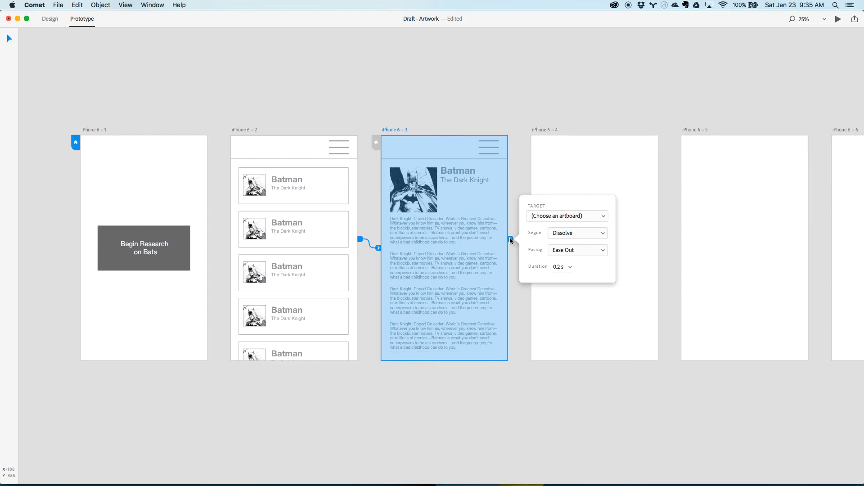
click(543, 218)
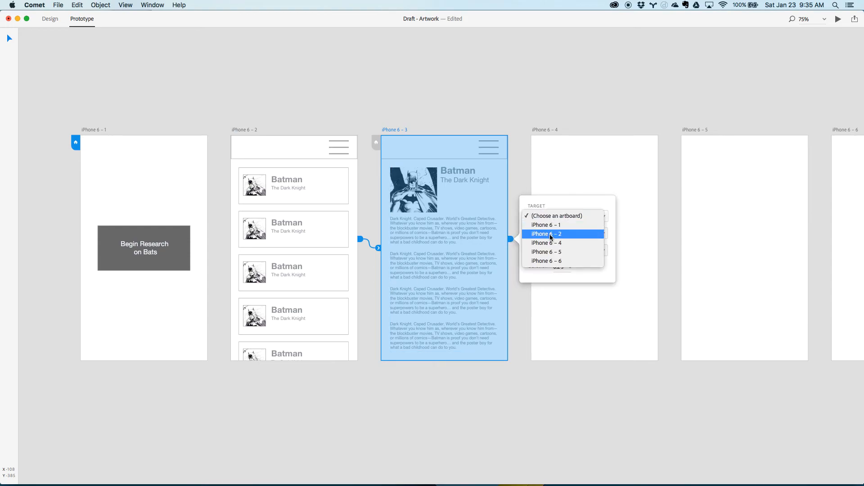
click(550, 234)
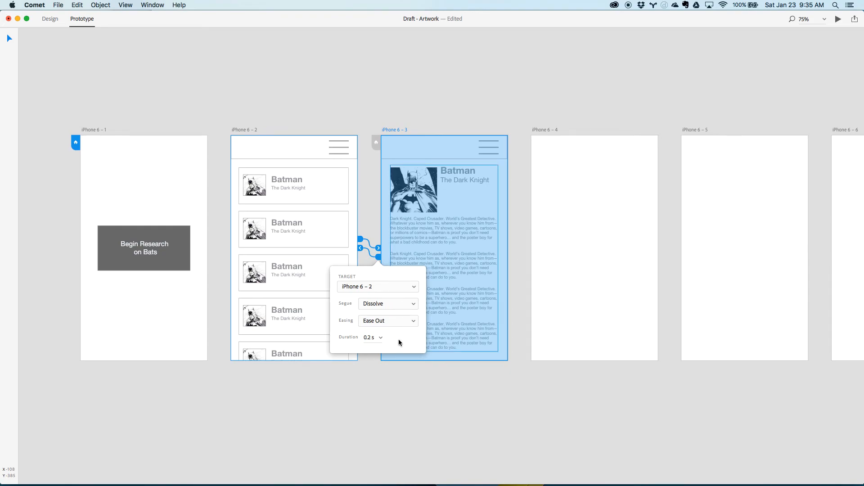
click(415, 385)
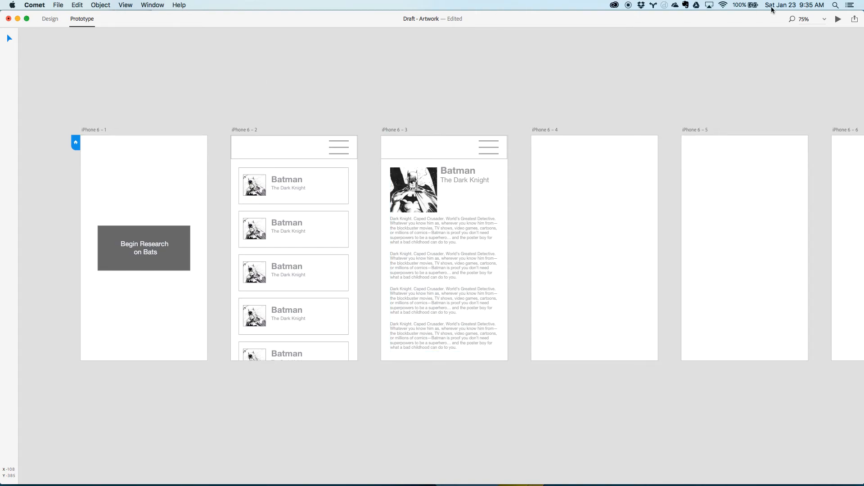
- Preview the prototype and follow its links from the start screen through the card list to the Batman detail page
click(838, 18)
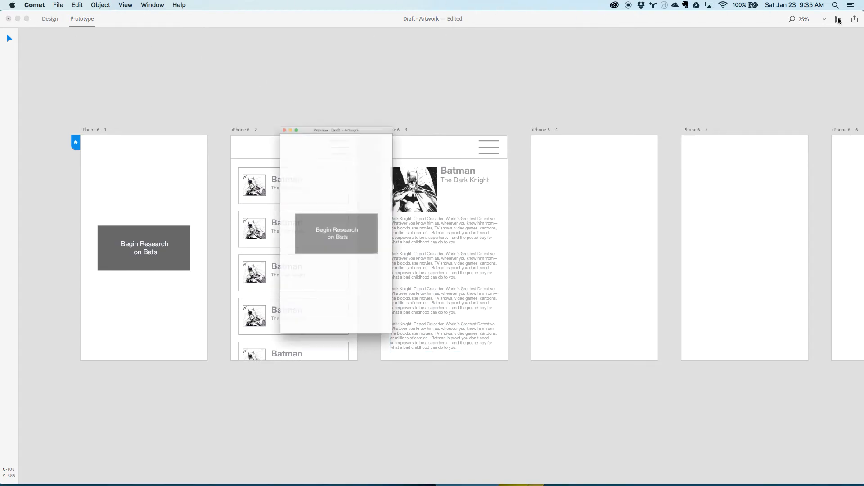
click(345, 240)
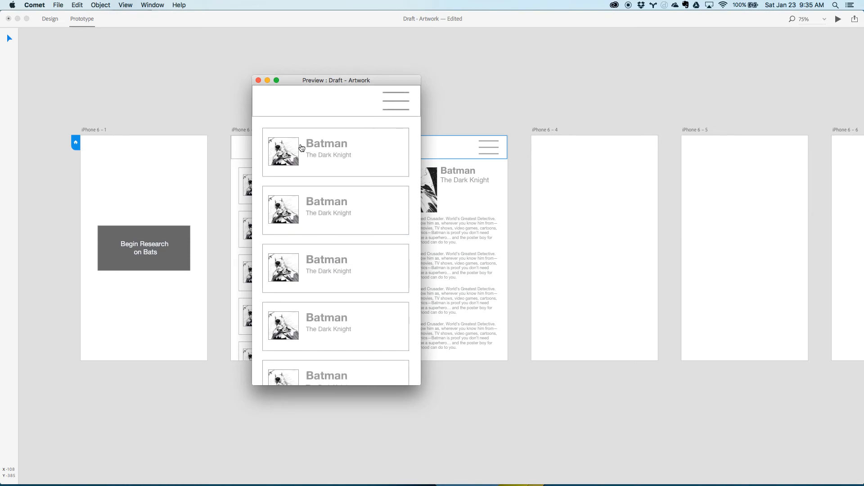
click(316, 148)
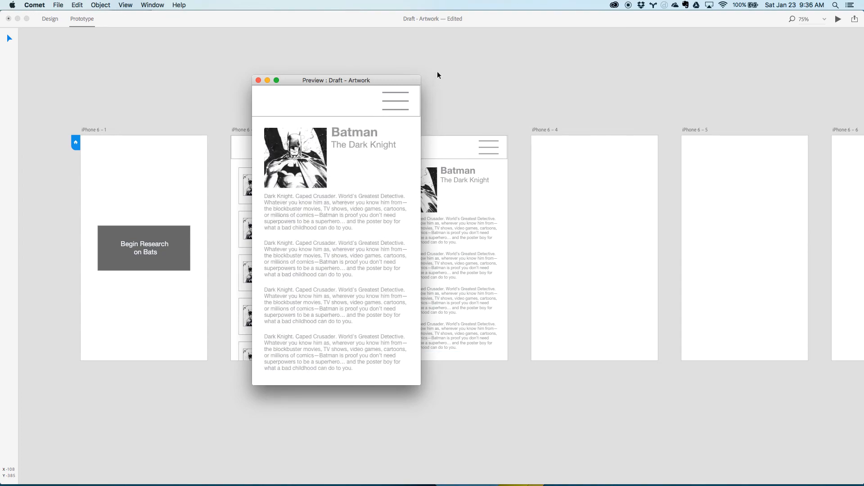
- Follow the detail page's link back to the card list, and leave the preview for Design mode
click(403, 100)
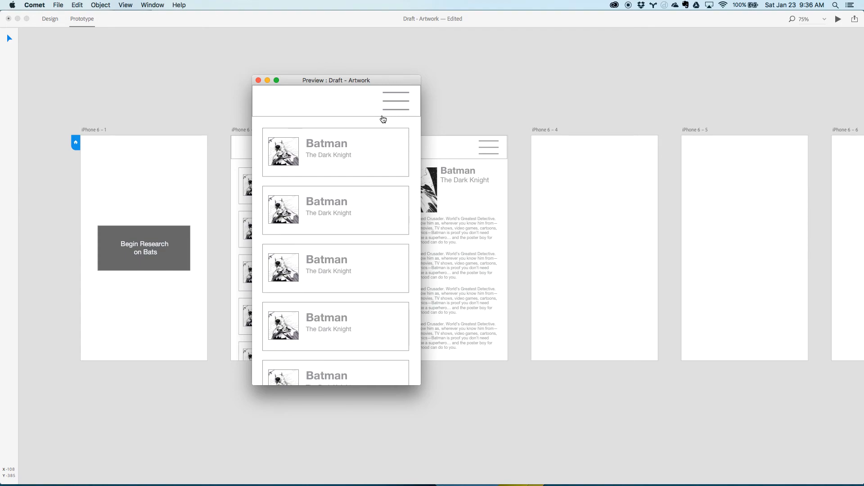
click(259, 81)
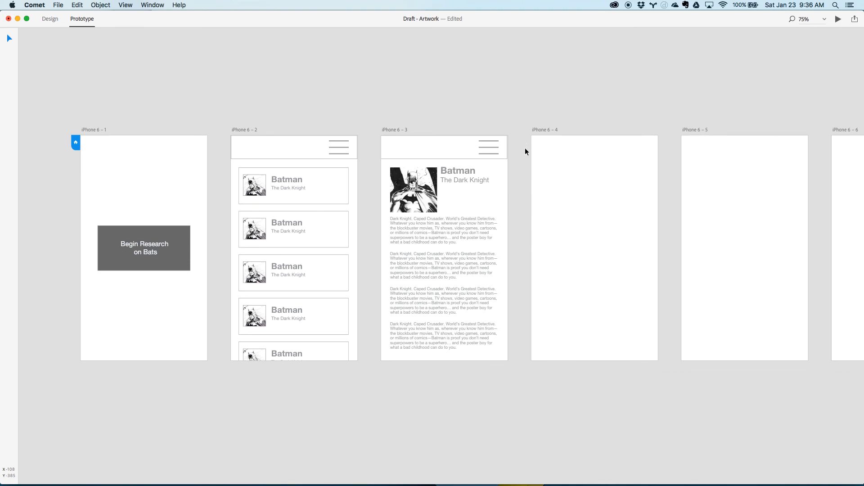
click(49, 24)
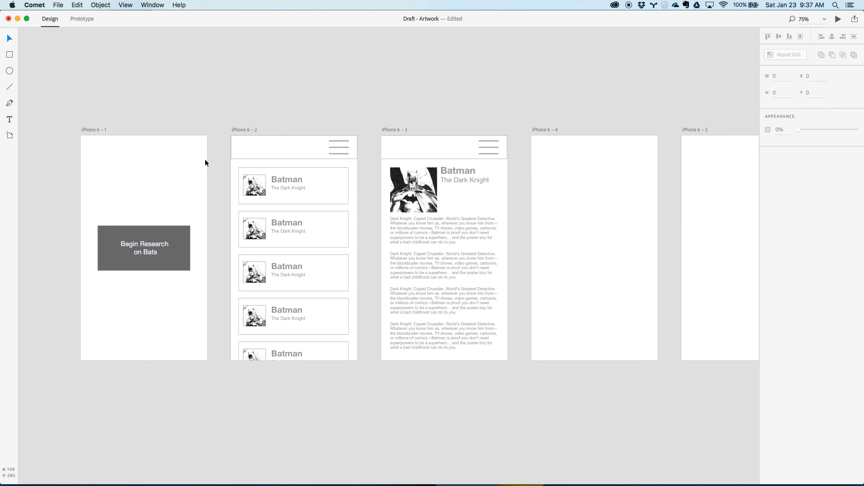
drag(569, 232, 423, 192)
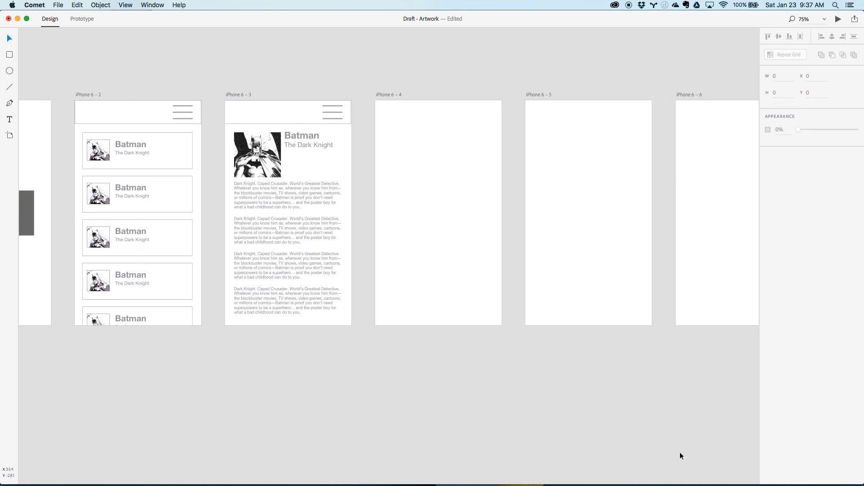
drag(455, 343, 556, 358)
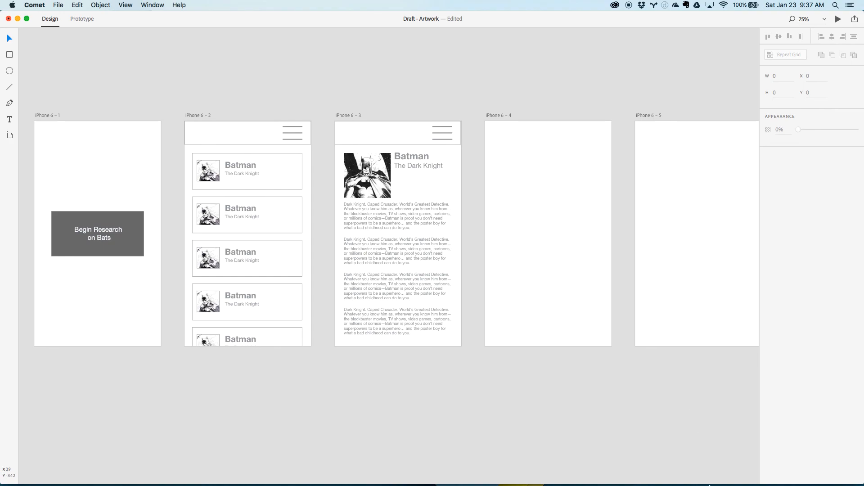
mouse_move(599, 478)
right_click(634, 476)
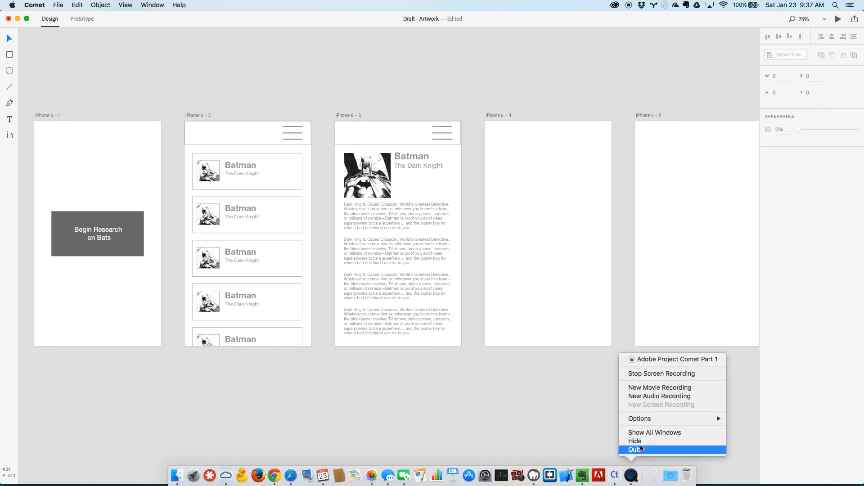